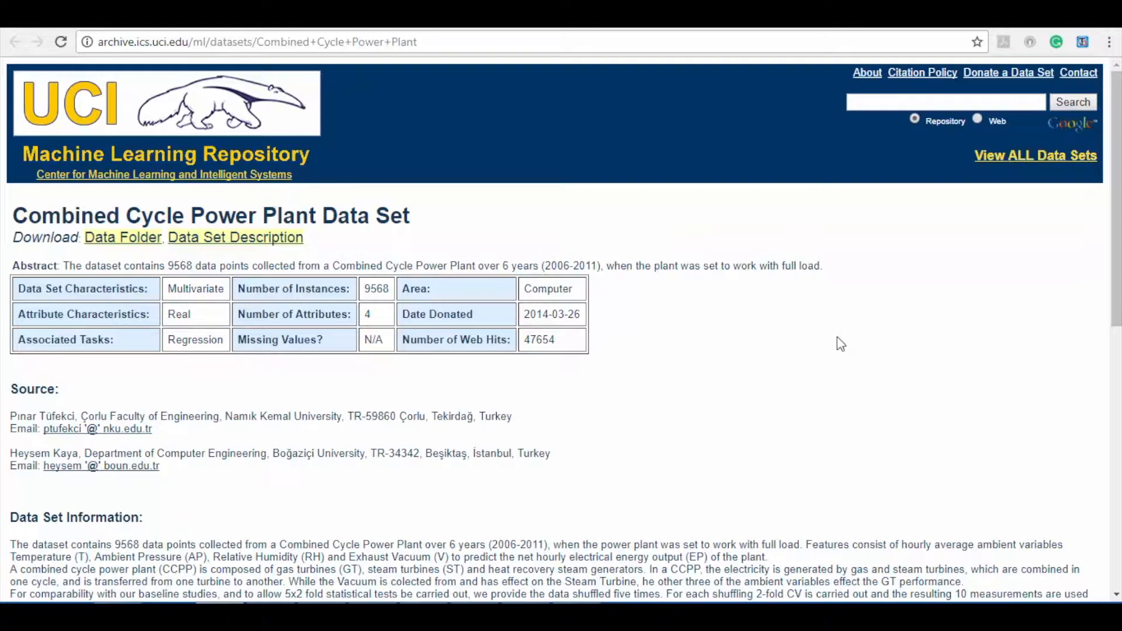
scroll(838, 338, down, 7)
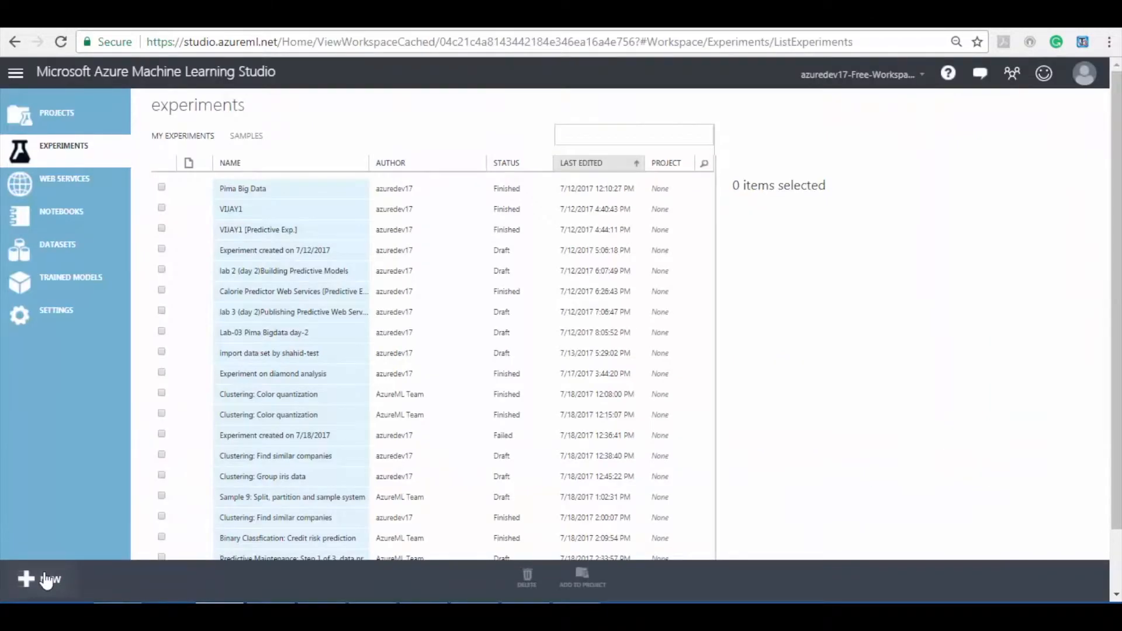
- Create a blank experiment and place the saved UCI-Combined Cycle Power Plant dataset on the canvas
click(47, 581)
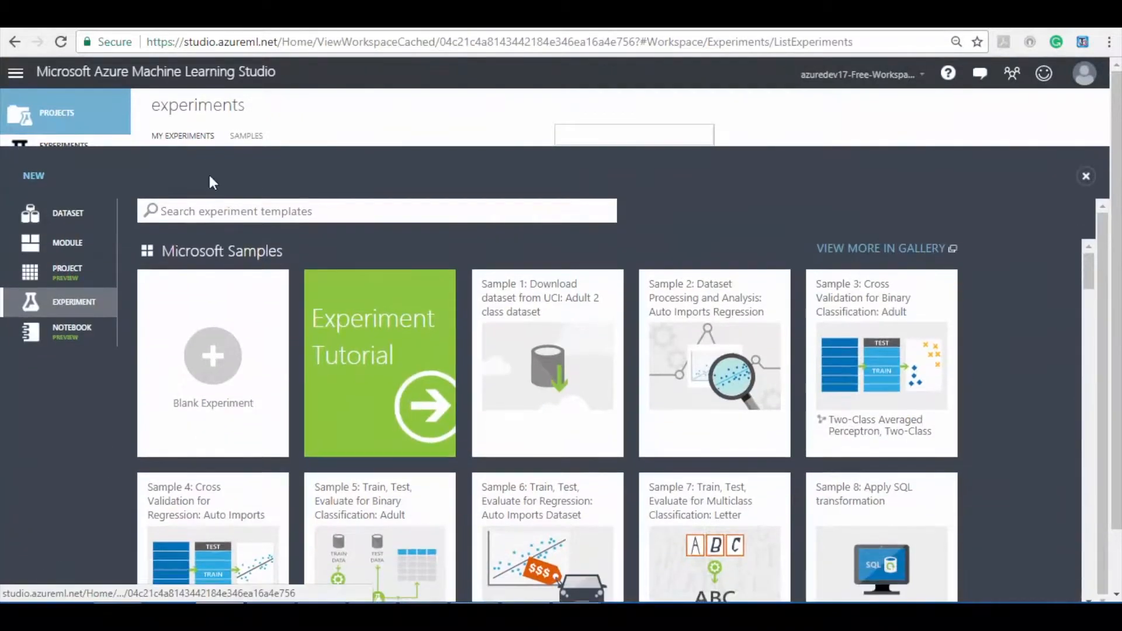
click(214, 409)
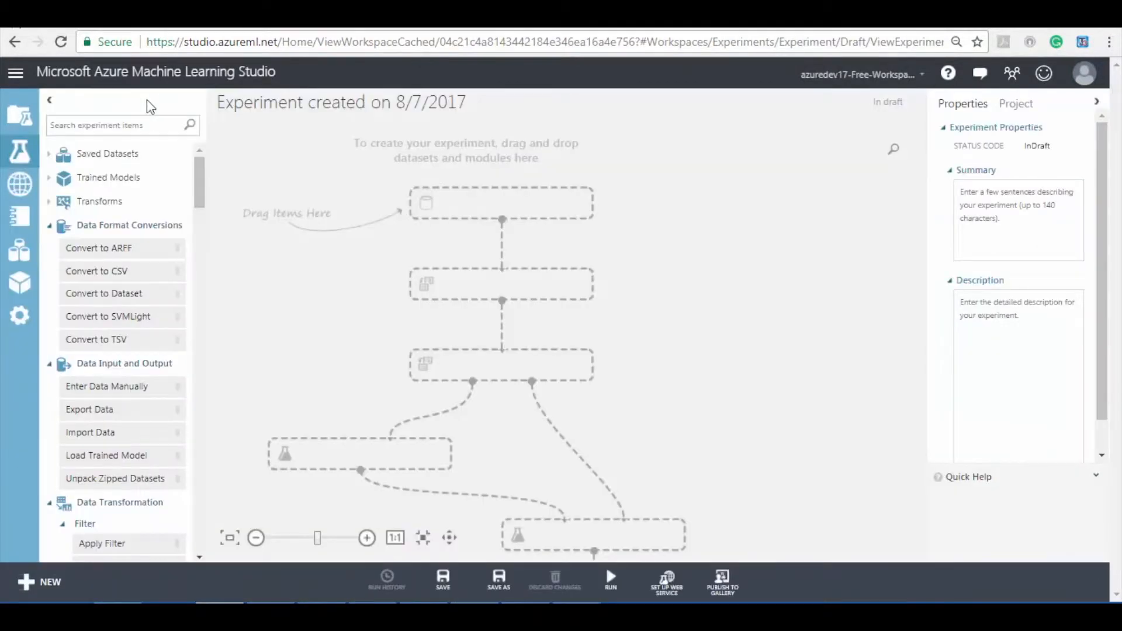
click(124, 125)
text(combined)
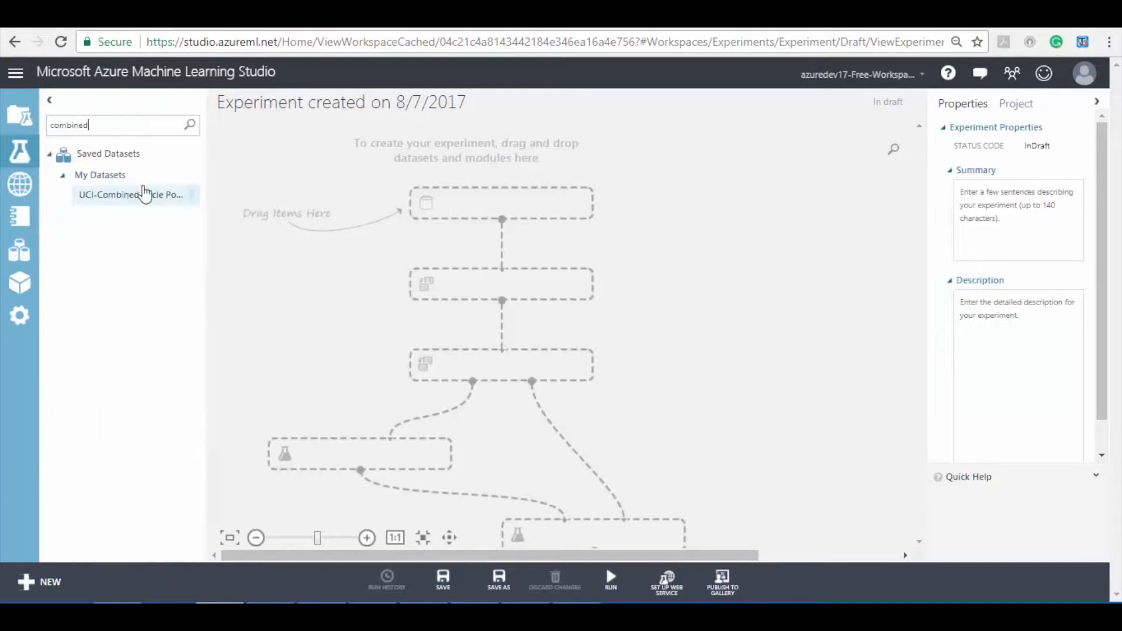
drag(143, 207, 508, 209)
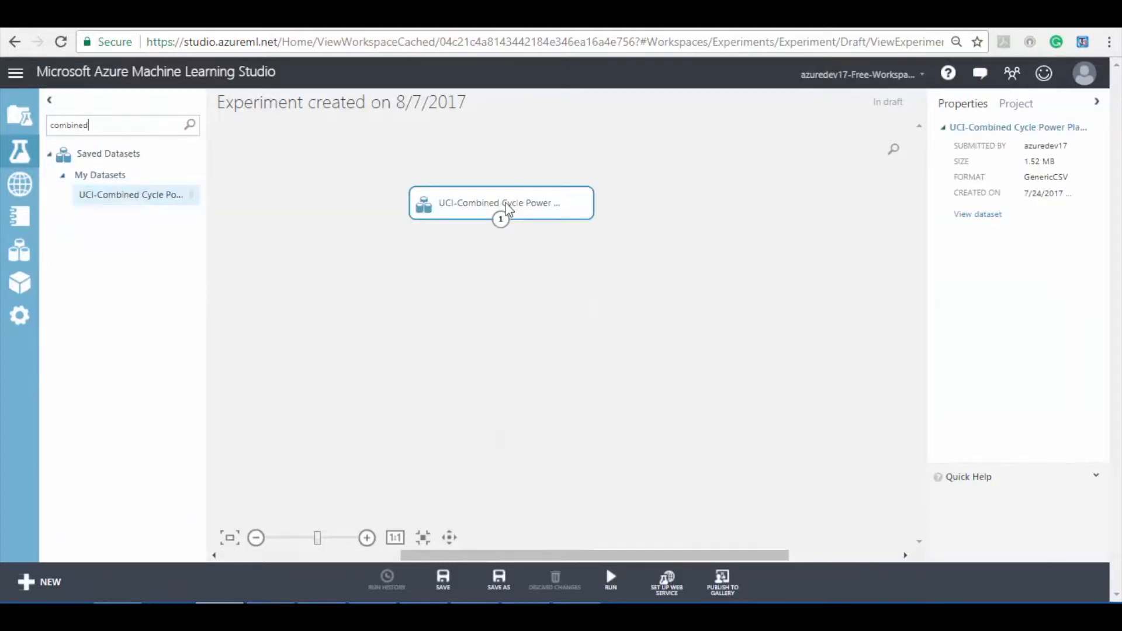
- Rename the experiment as "UCI-Combined Cycle Power Plant"
click(481, 104)
key(ctrl+a)
text(UCI-Combined Cycle Power Plant)
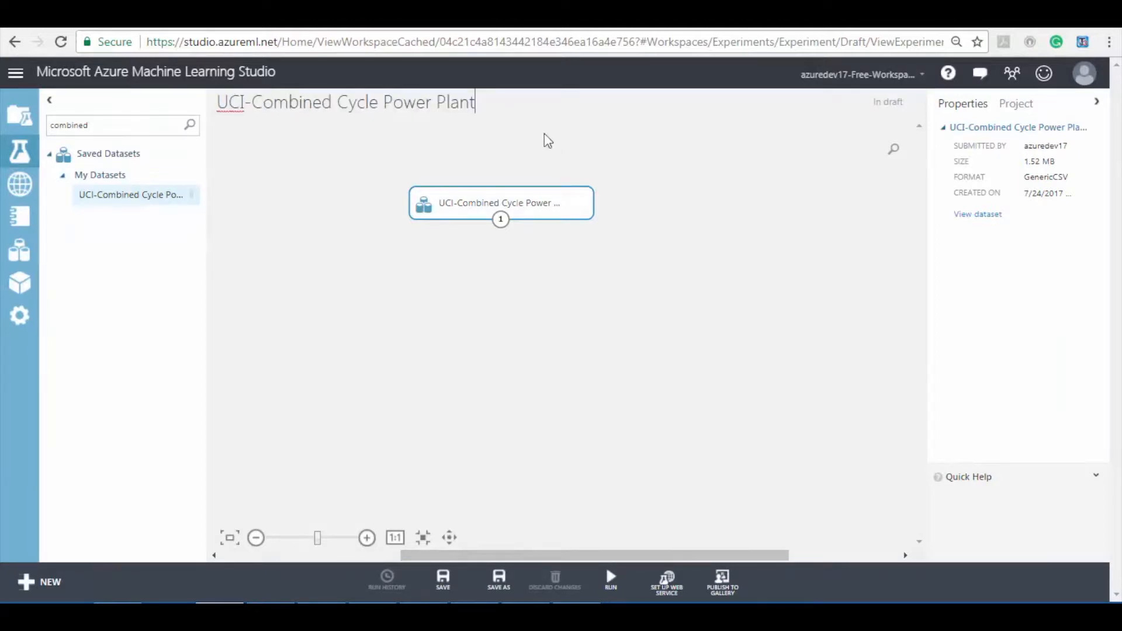
click(548, 141)
- Add a Remove Duplicate Rows module below the dataset and connect the dataset's output to it
double_click(148, 125)
text(duplicate)
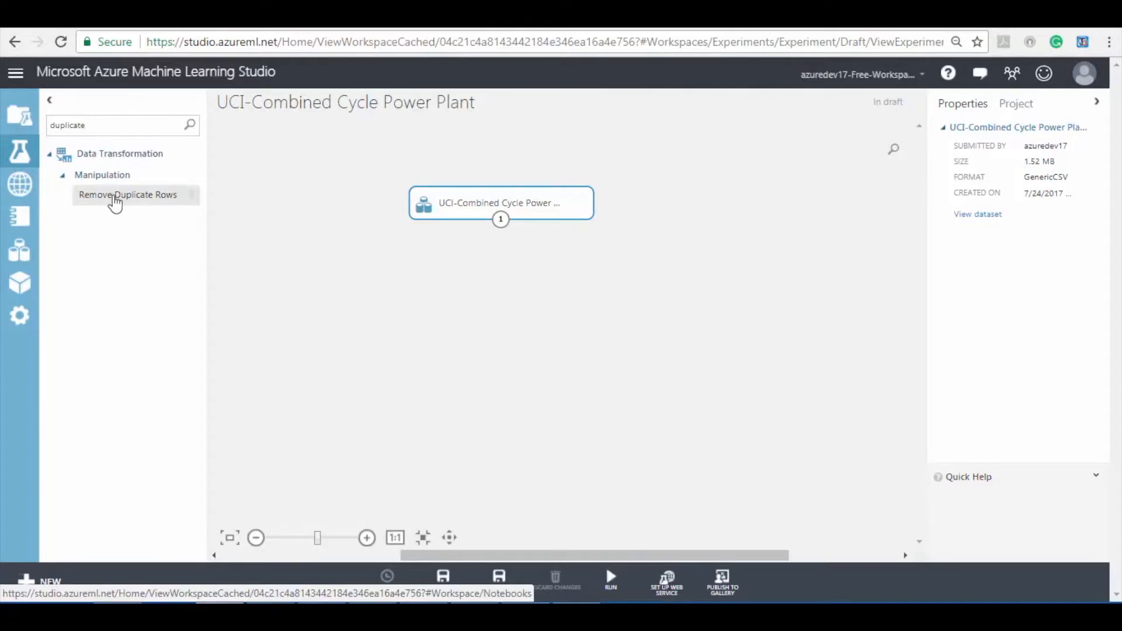
drag(112, 197, 506, 269)
drag(501, 220, 502, 260)
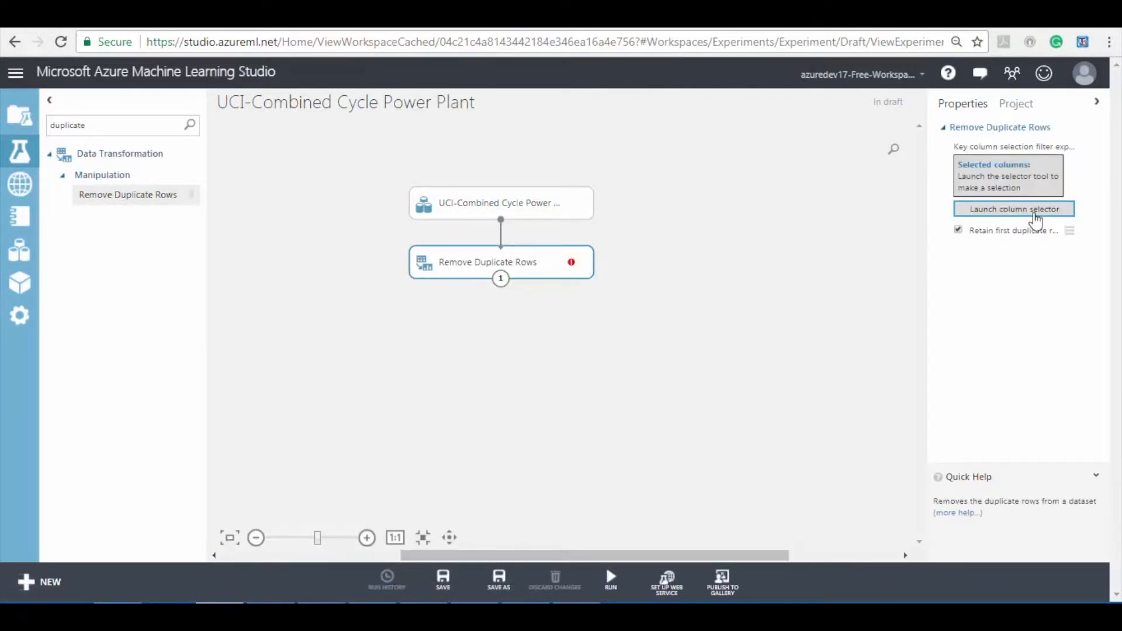
- Select the key columns by name for the Remove Duplicate Rows module
click(1035, 220)
click(444, 274)
shift+click(526, 305)
click(634, 311)
click(851, 458)
click(697, 298)
- Add a Split Data module below Remove Duplicate Rows and connect the two modules
double_click(111, 125)
key(BackSpace)
text(split data)
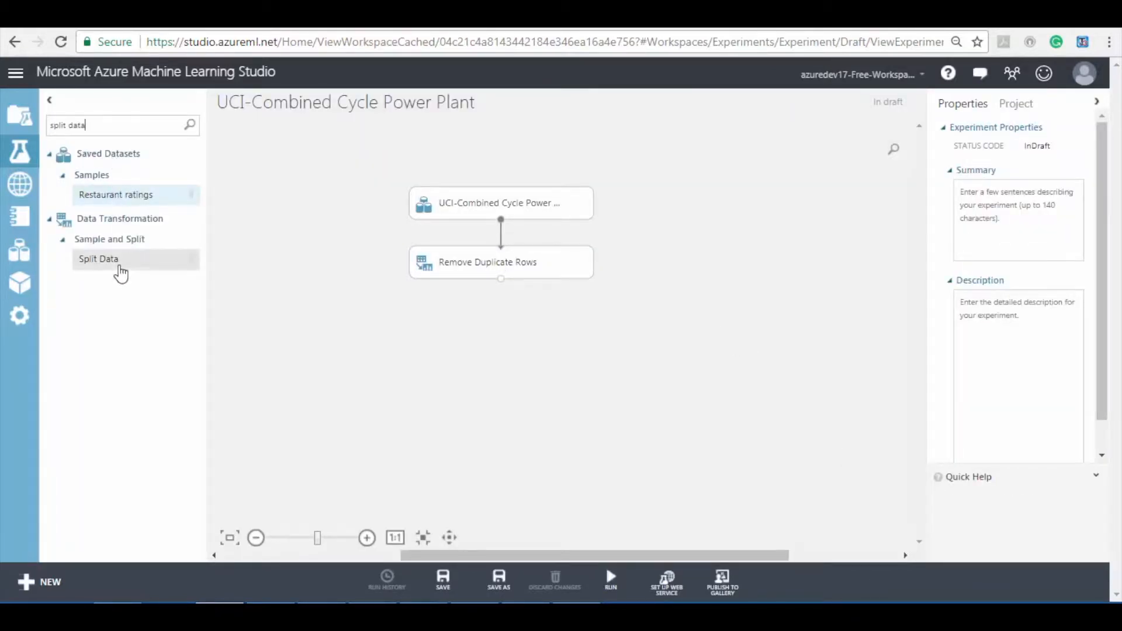
drag(117, 270, 501, 324)
drag(501, 279, 502, 304)
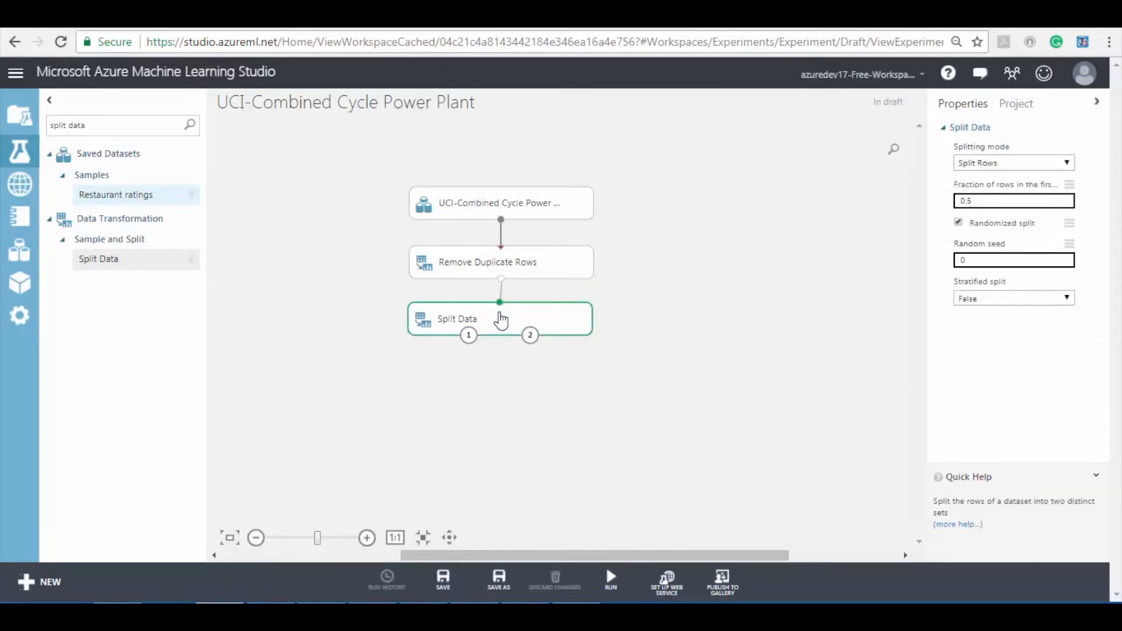
- Add a Linear Regression module beside Split Data
drag(95, 122, 45, 112)
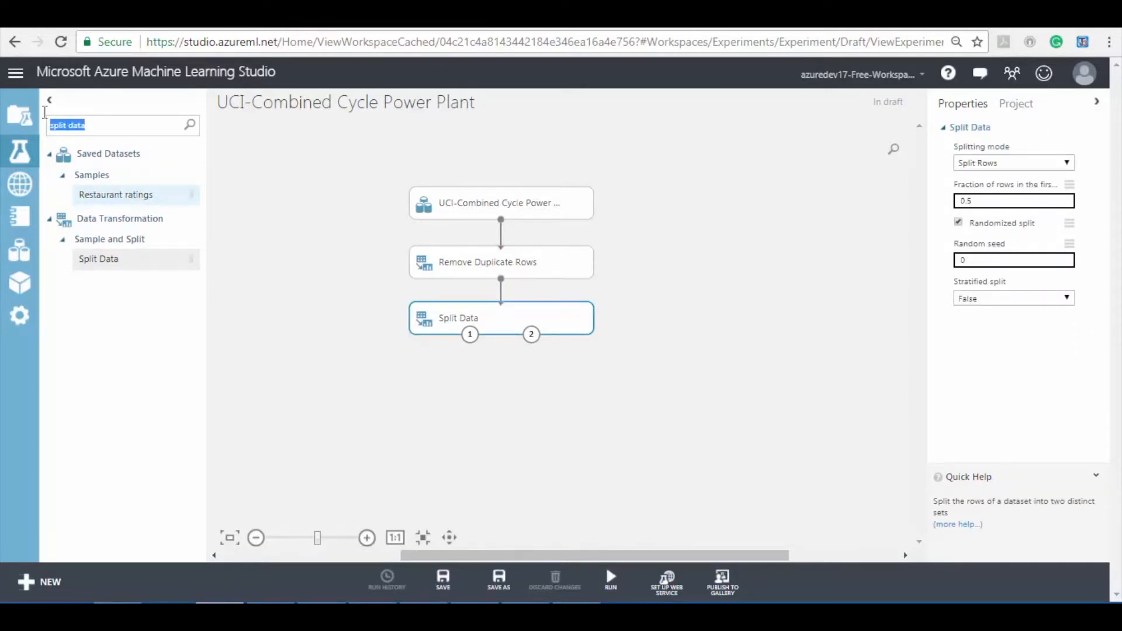
key(BackSpace)
text(linear regre)
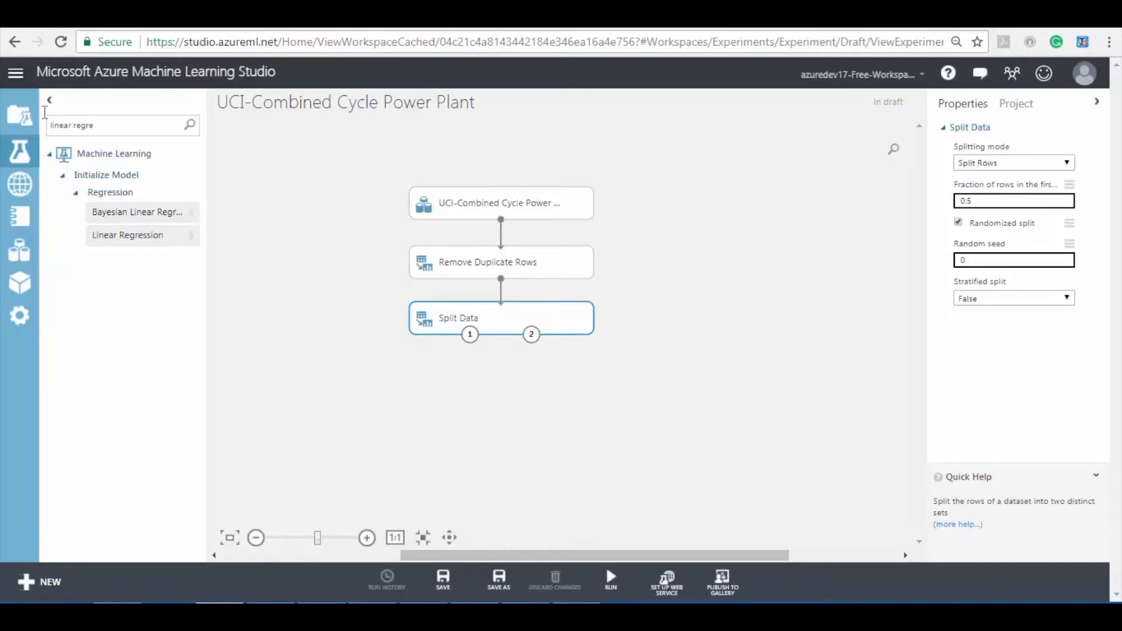
drag(146, 240, 311, 326)
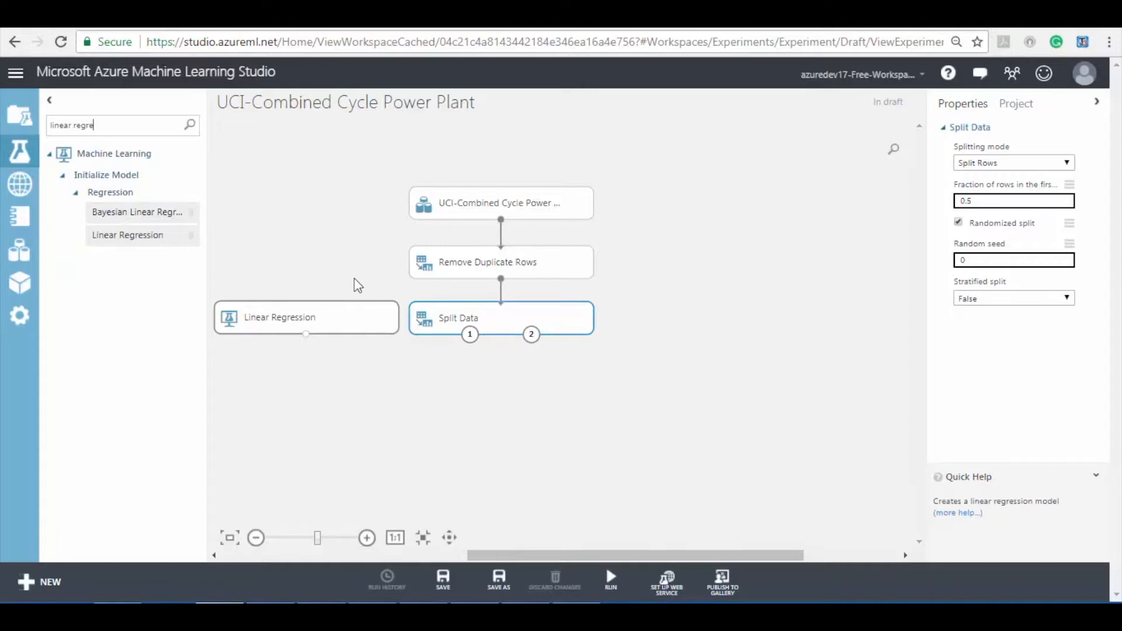
click(328, 318)
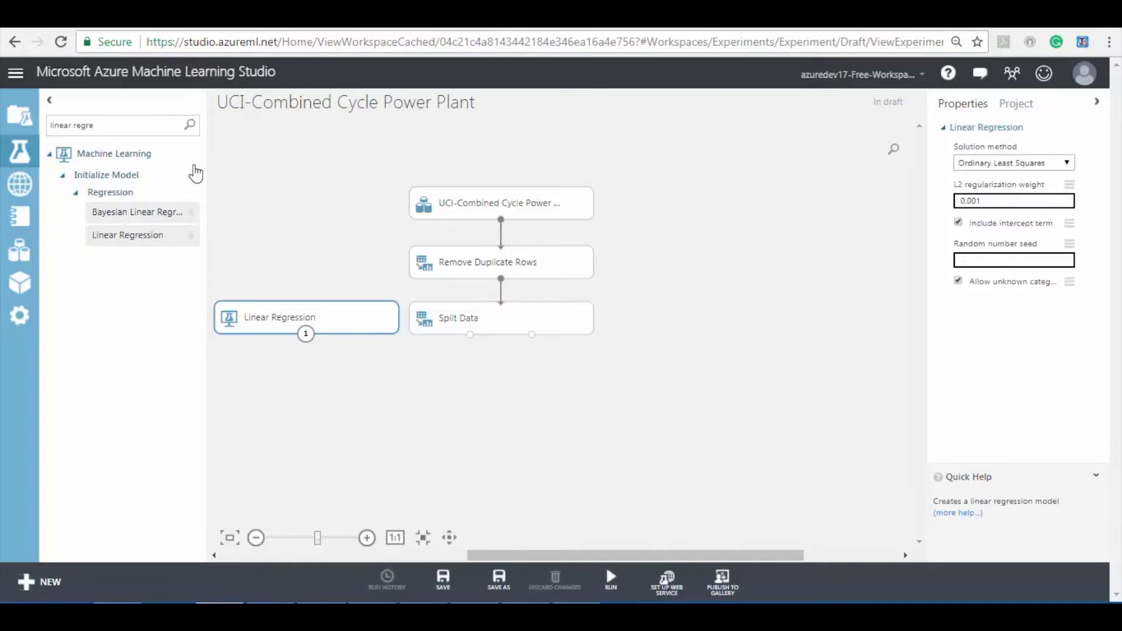
- Add a Train Model module and connect Linear Regression and Split Data's first output to its inputs
drag(502, 555, 469, 555)
drag(120, 125, 5, 119)
text(train mode)
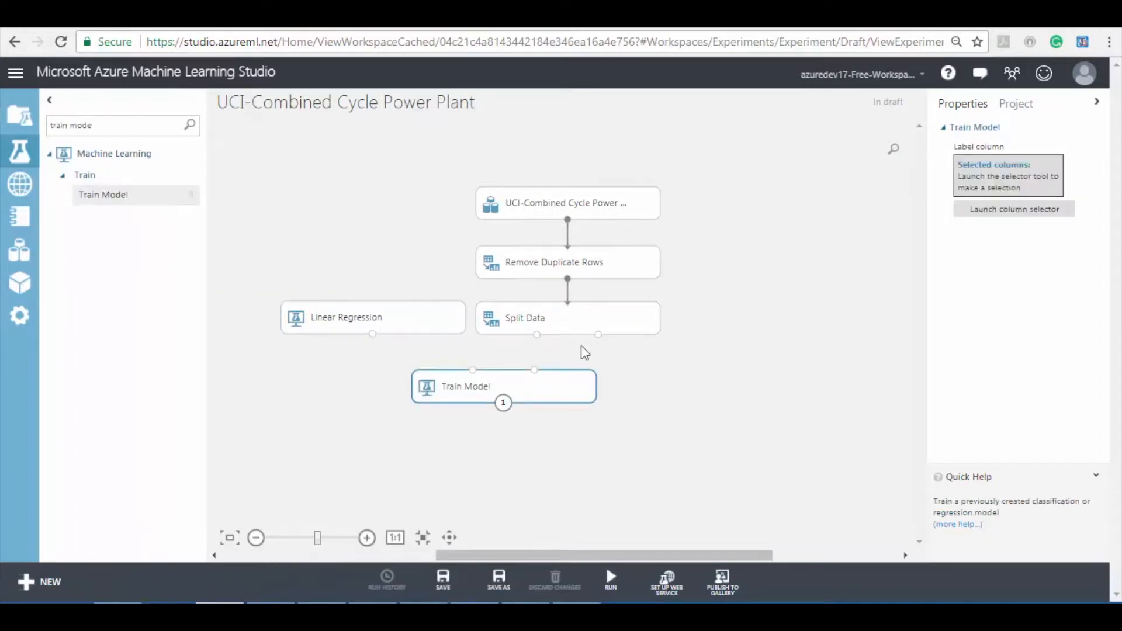
drag(536, 334, 534, 377)
drag(372, 334, 470, 390)
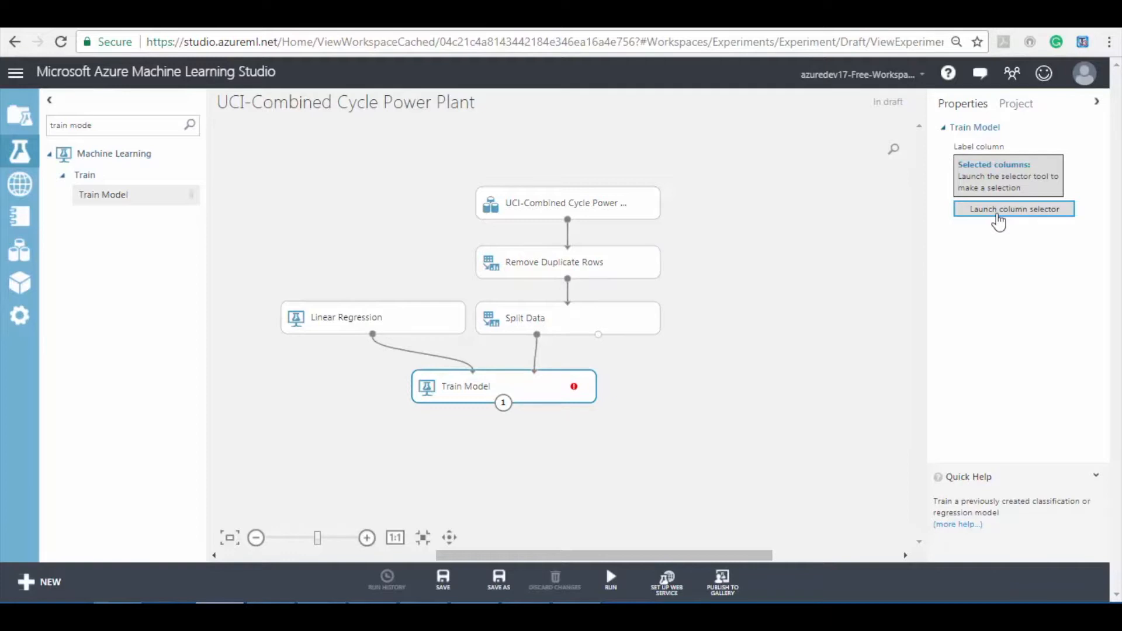
- Set PE as the label column of the Train Model module
click(999, 209)
click(593, 244)
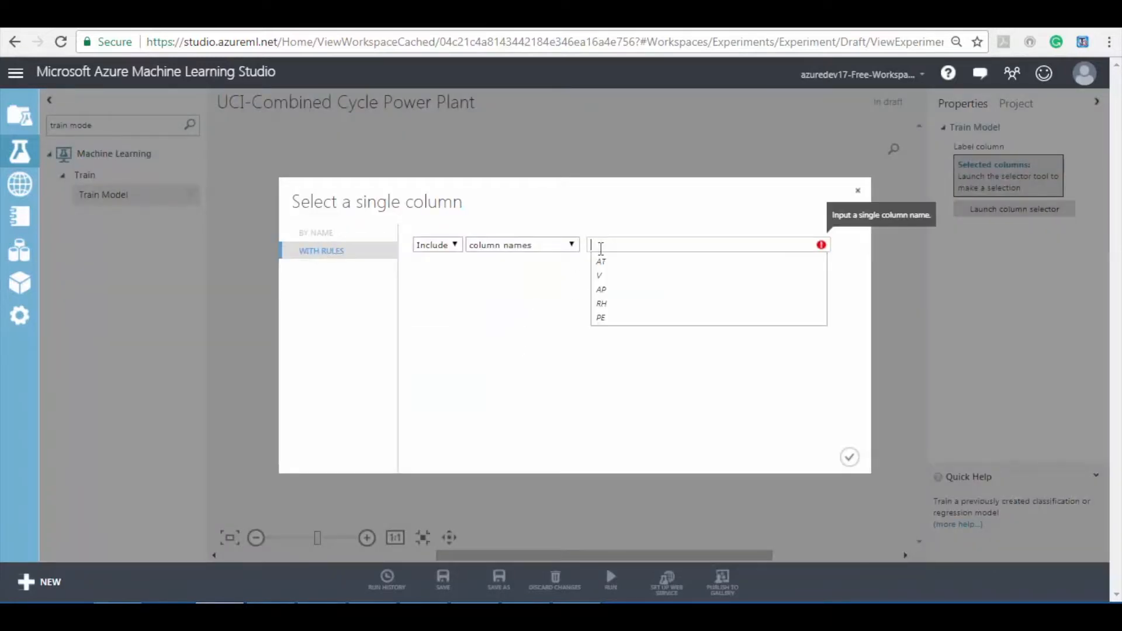
click(646, 320)
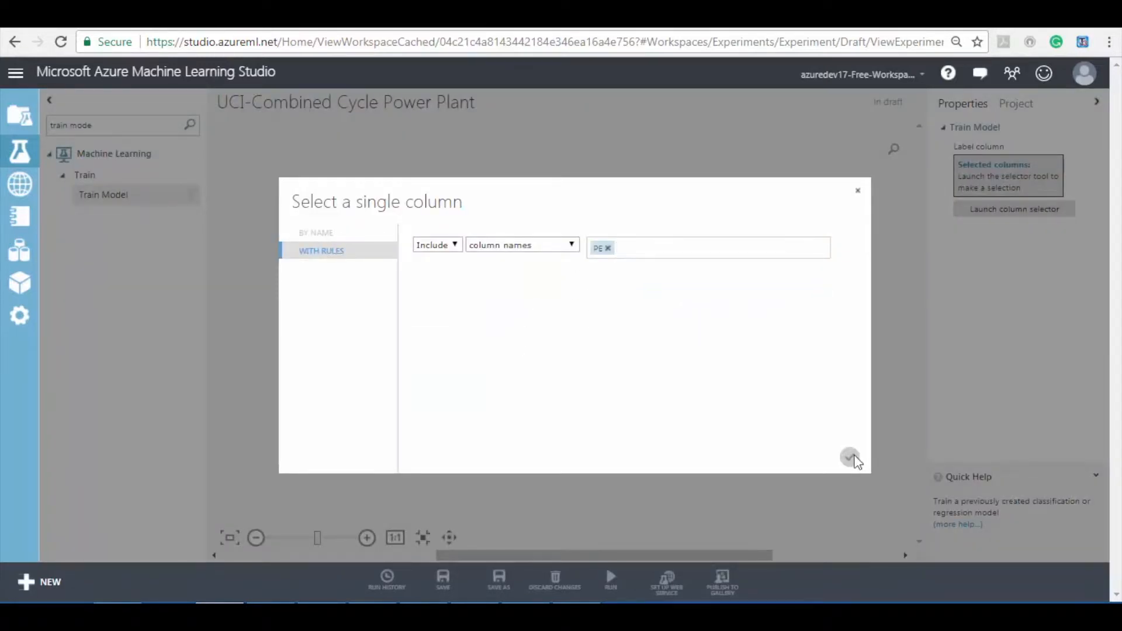
click(851, 459)
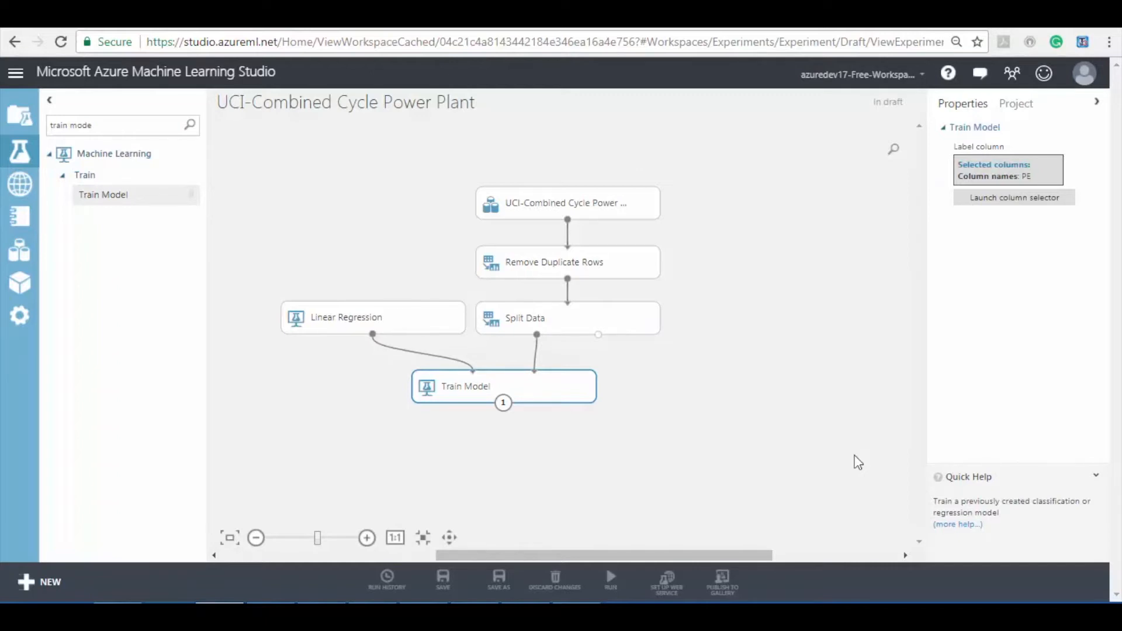
- Add a Score Model module and connect Train Model and Split Data's second output to its inputs
triple_click(115, 125)
text(score mode)
drag(105, 195, 542, 454)
drag(504, 402, 511, 433)
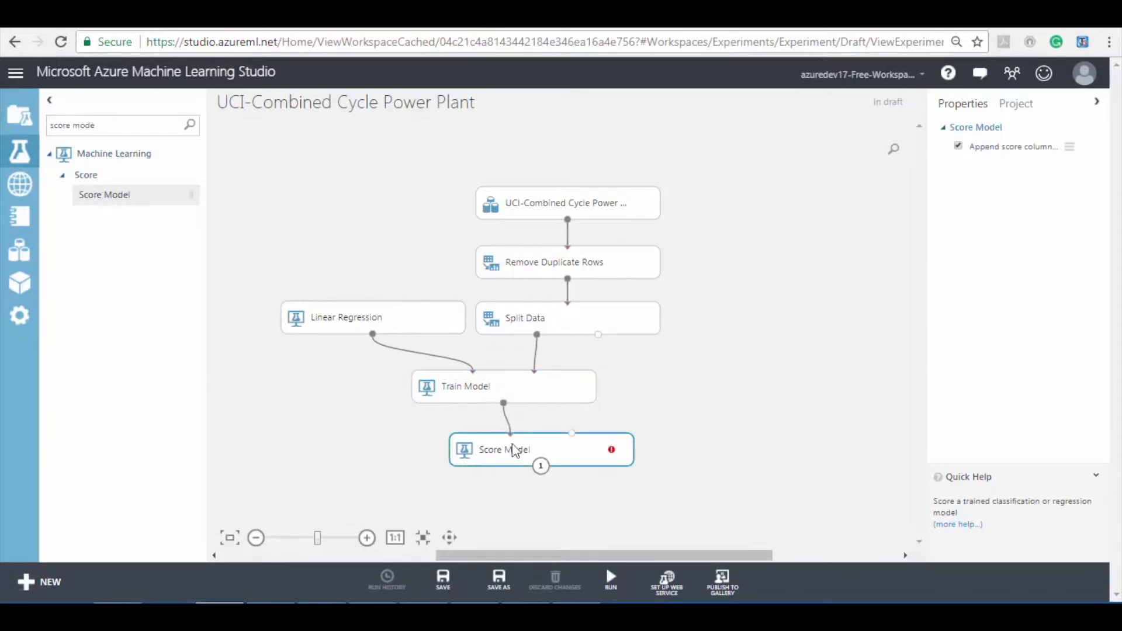
drag(597, 334, 571, 434)
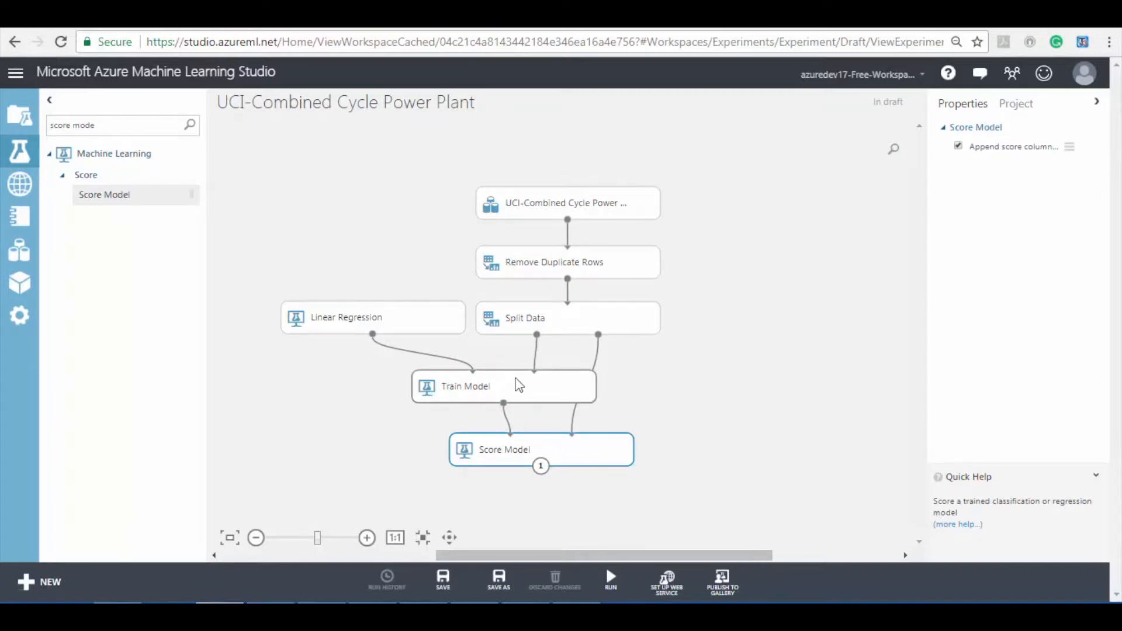
- Add an Evaluate Model module, connect Score Model's output to its first input, and run the experiment
triple_click(76, 125)
text(evaluate)
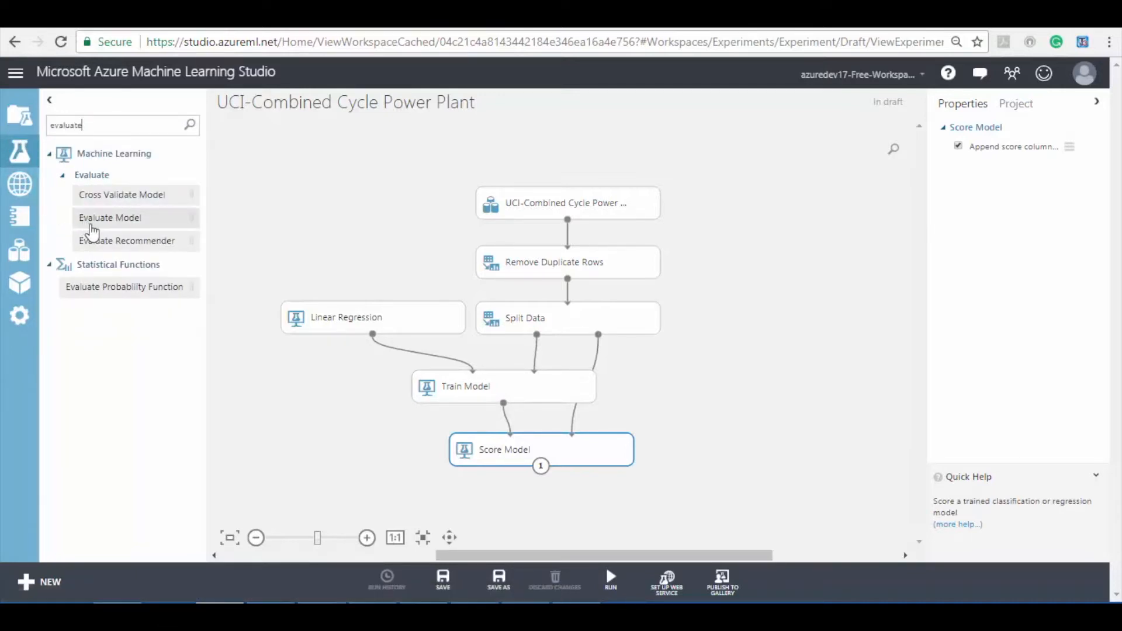
drag(94, 219, 543, 509)
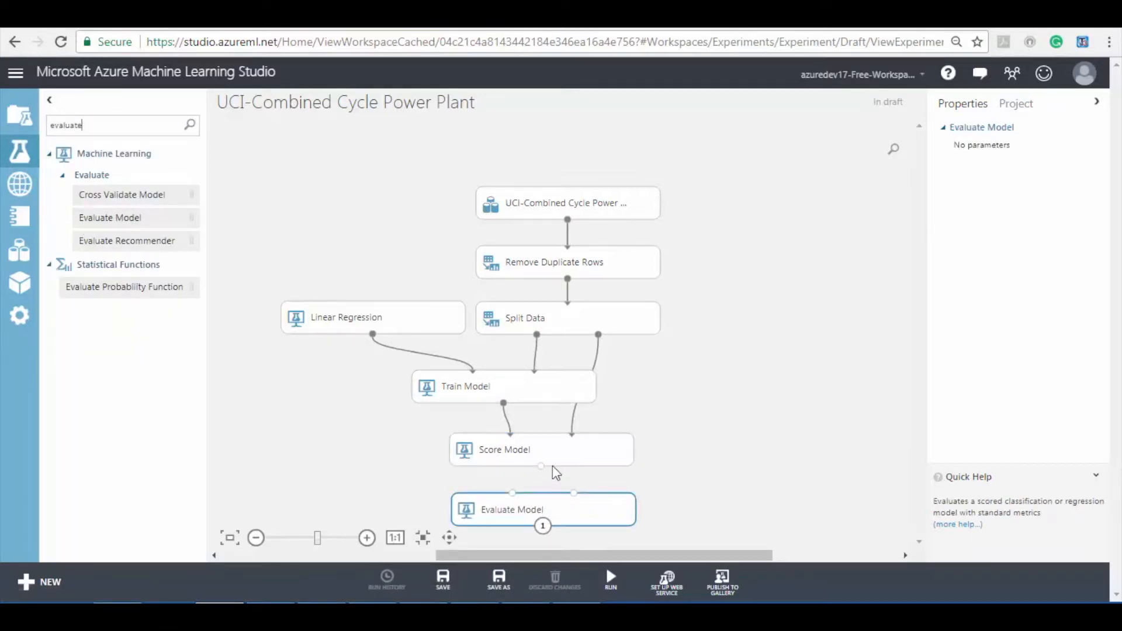
drag(540, 467, 512, 492)
click(678, 441)
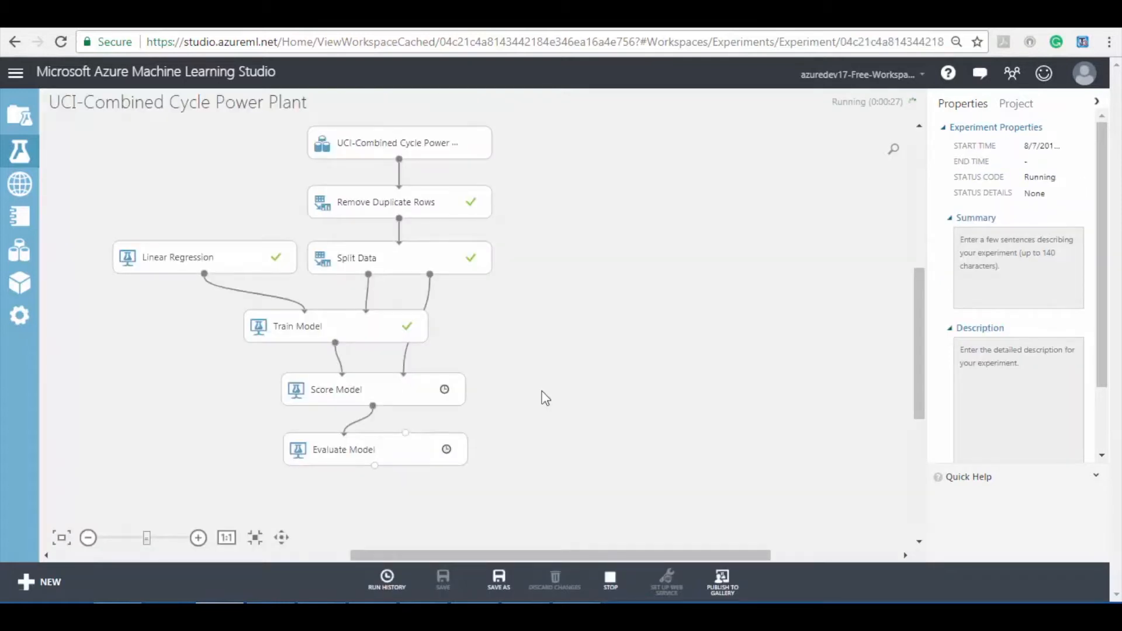
- Visualize the scored dataset of Score Model to compare PE with the Scored Labels, and close the view
click(614, 392)
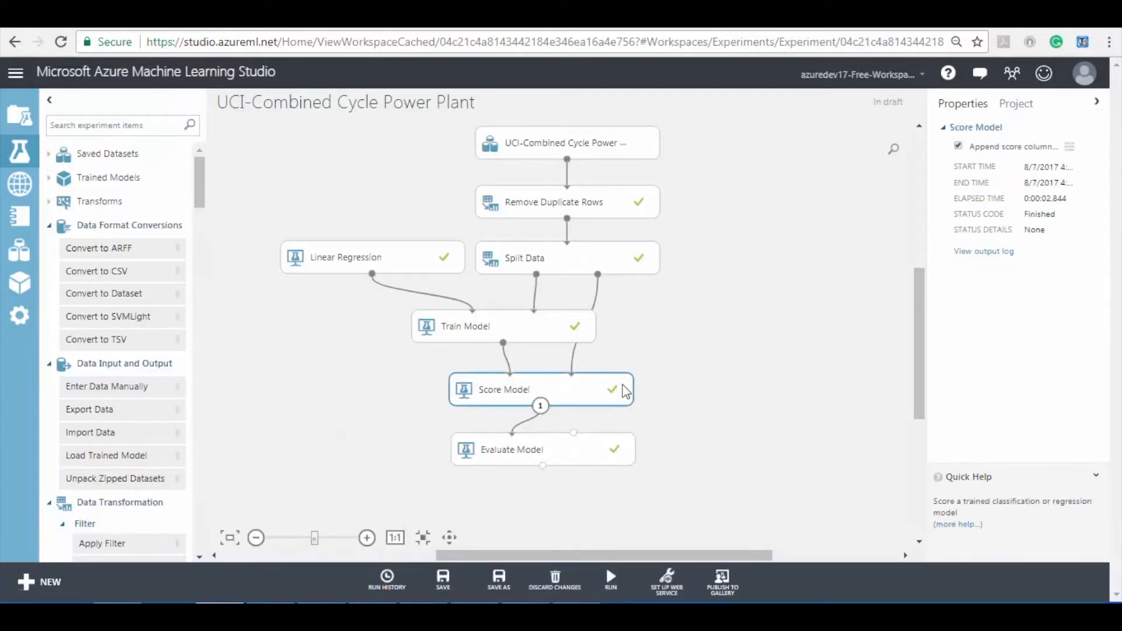
right_click(623, 381)
mouse_move(681, 478)
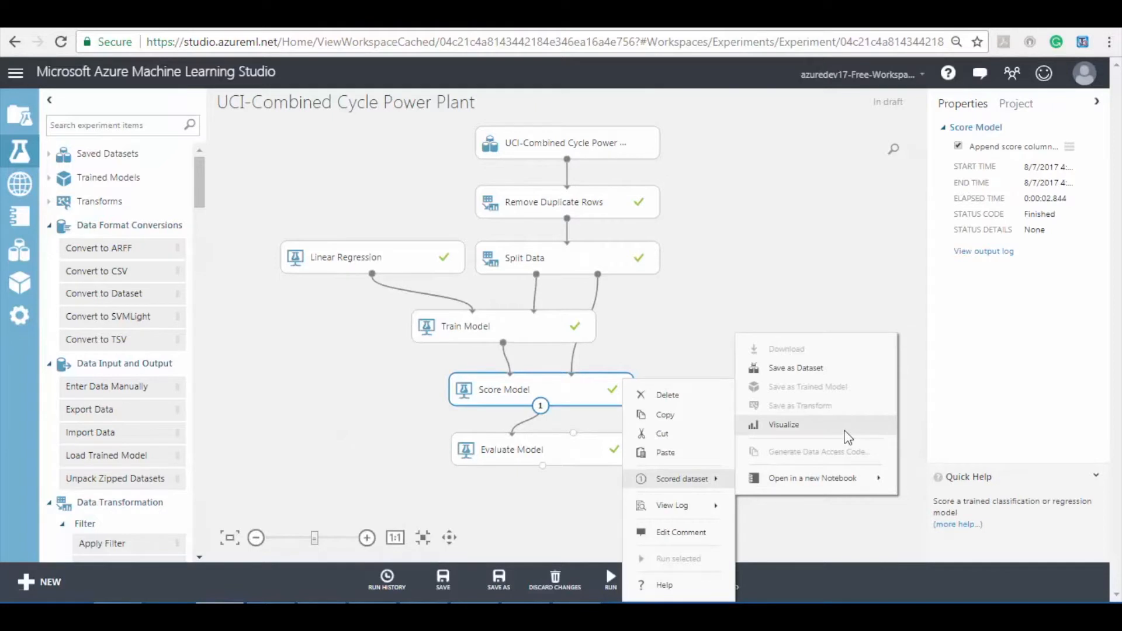
click(847, 435)
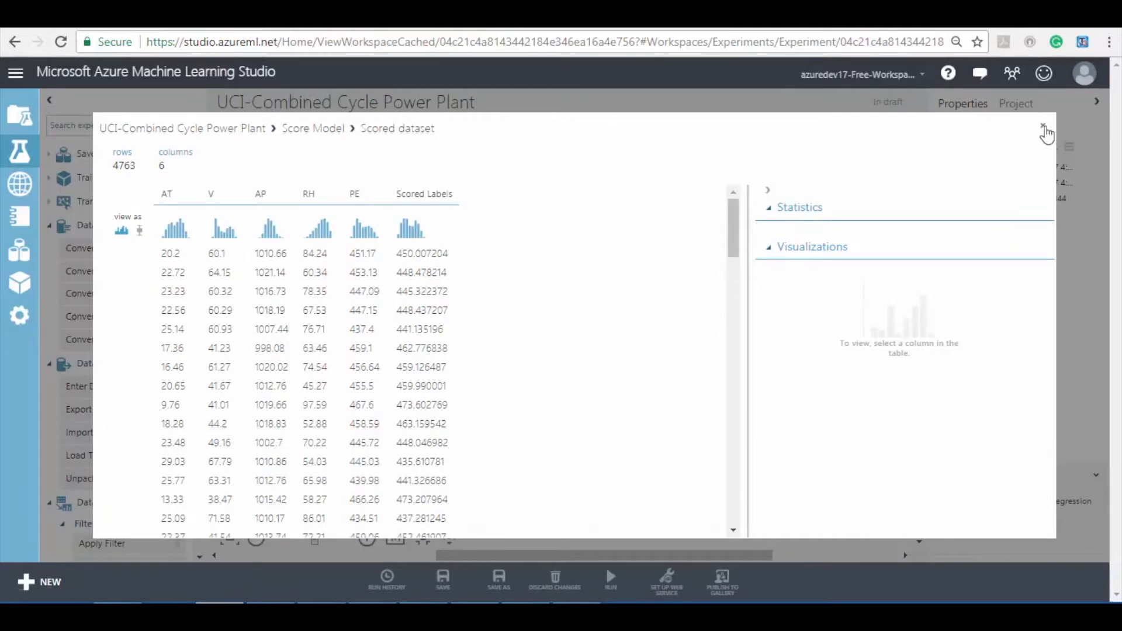
click(1043, 125)
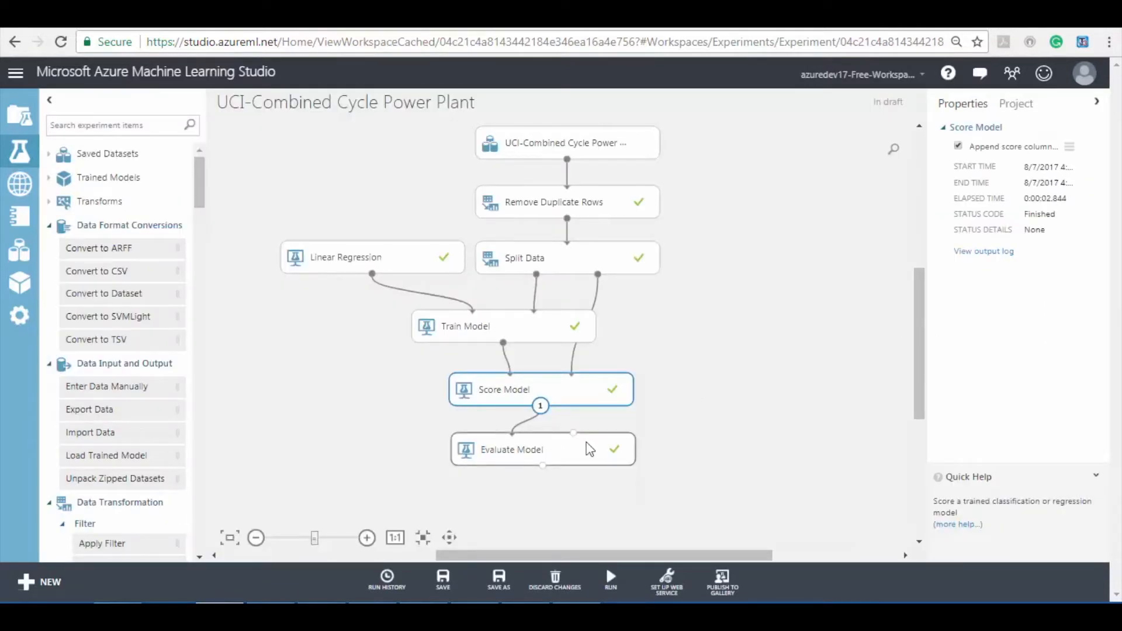
- Visualize the evaluation results of Evaluate Model to check the error metrics and histogram, and close the view
click(727, 442)
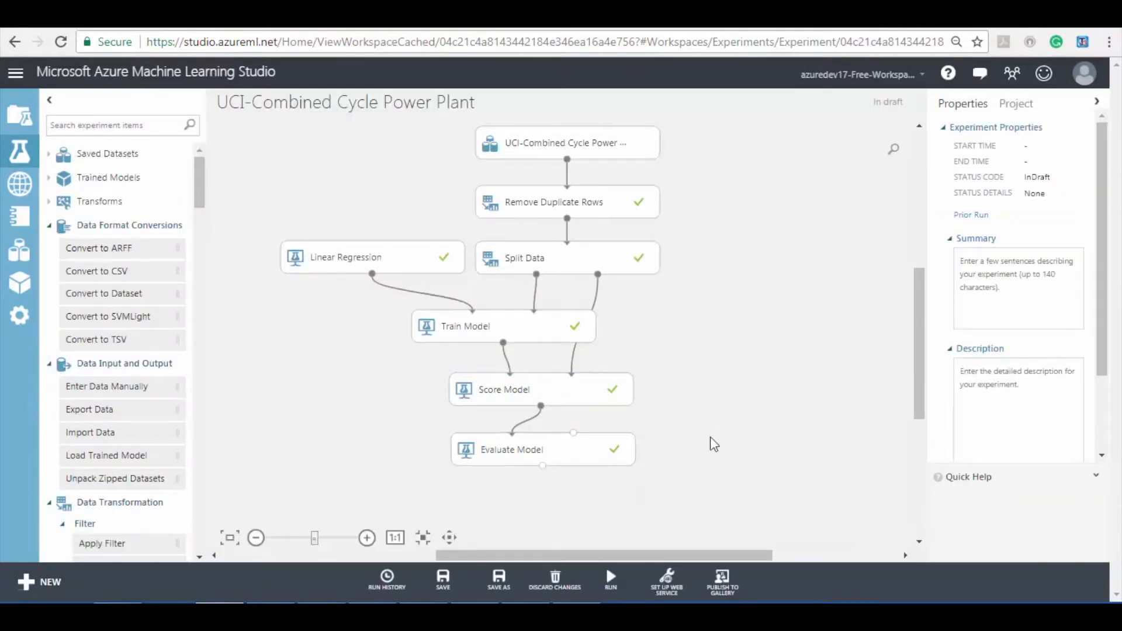
click(630, 451)
right_click(627, 451)
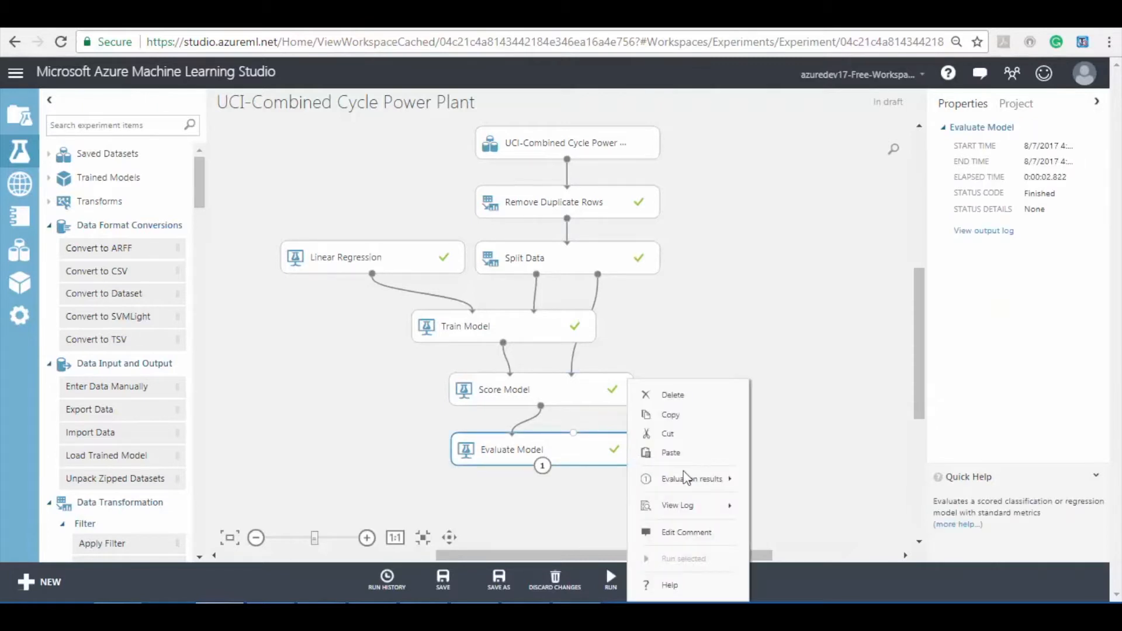
mouse_move(728, 481)
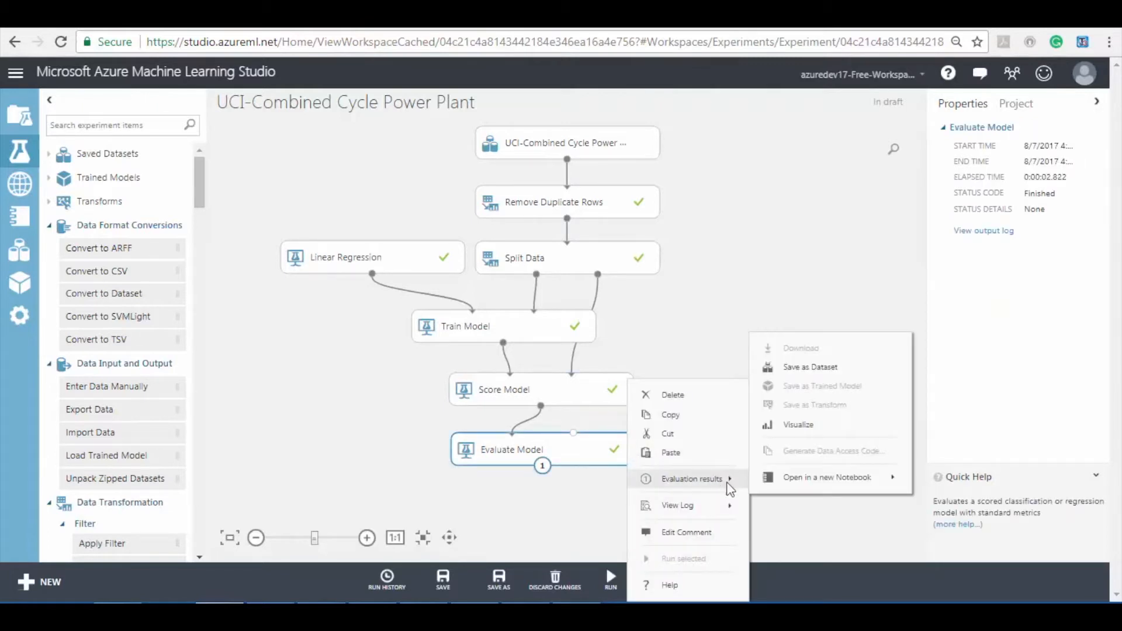
click(839, 429)
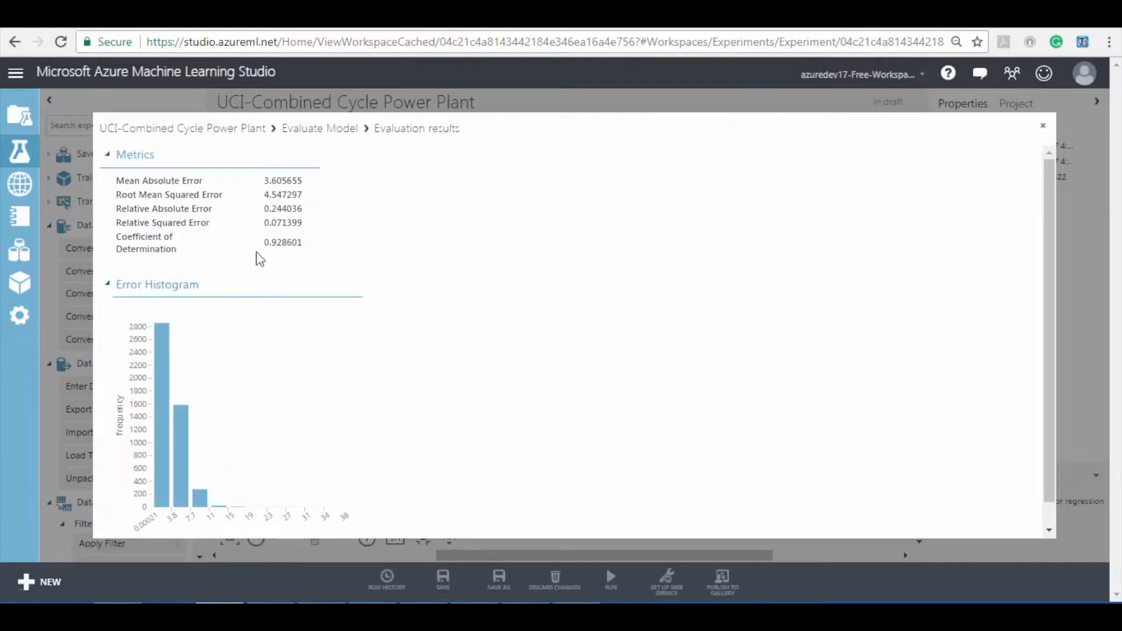
click(1044, 126)
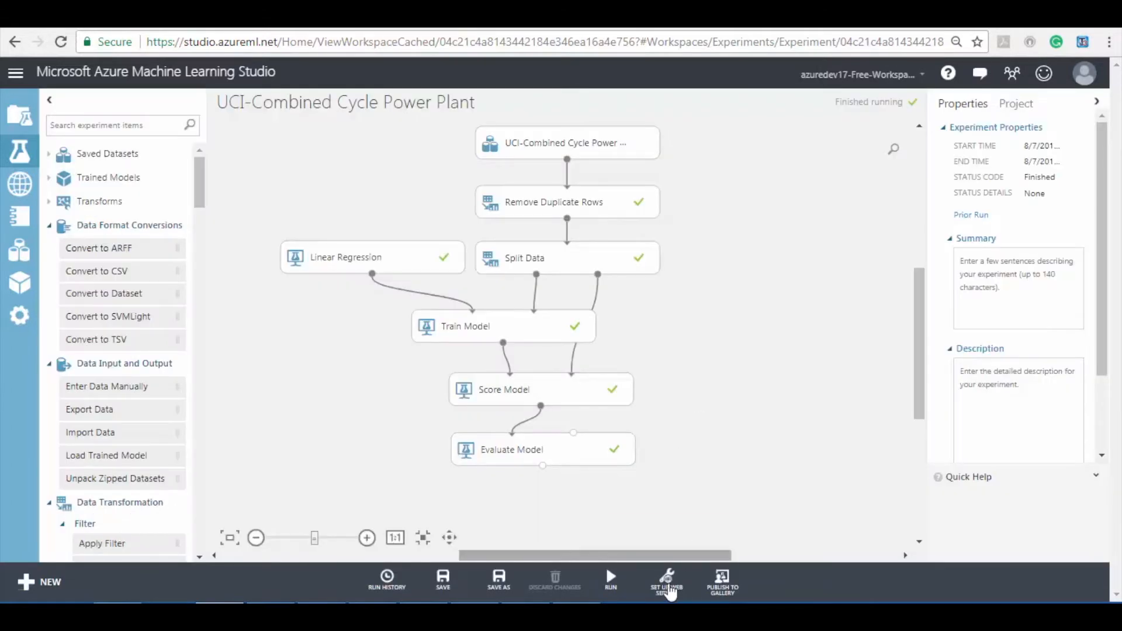
- Set up a predictive web service from the training experiment and run the resulting predictive experiment
click(667, 581)
click(685, 535)
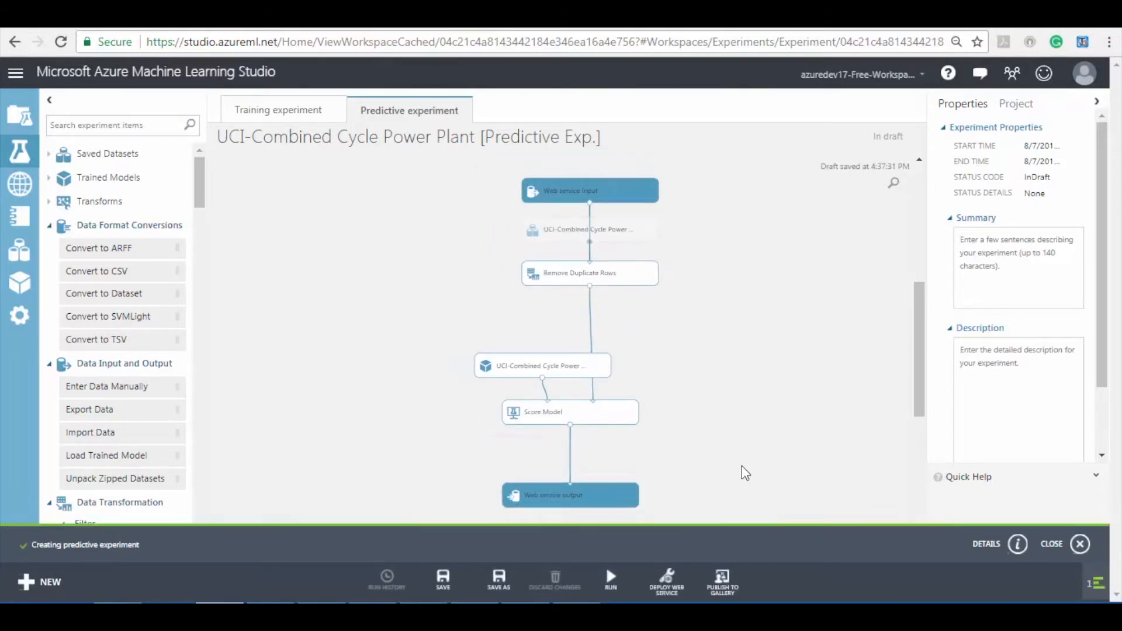
click(611, 582)
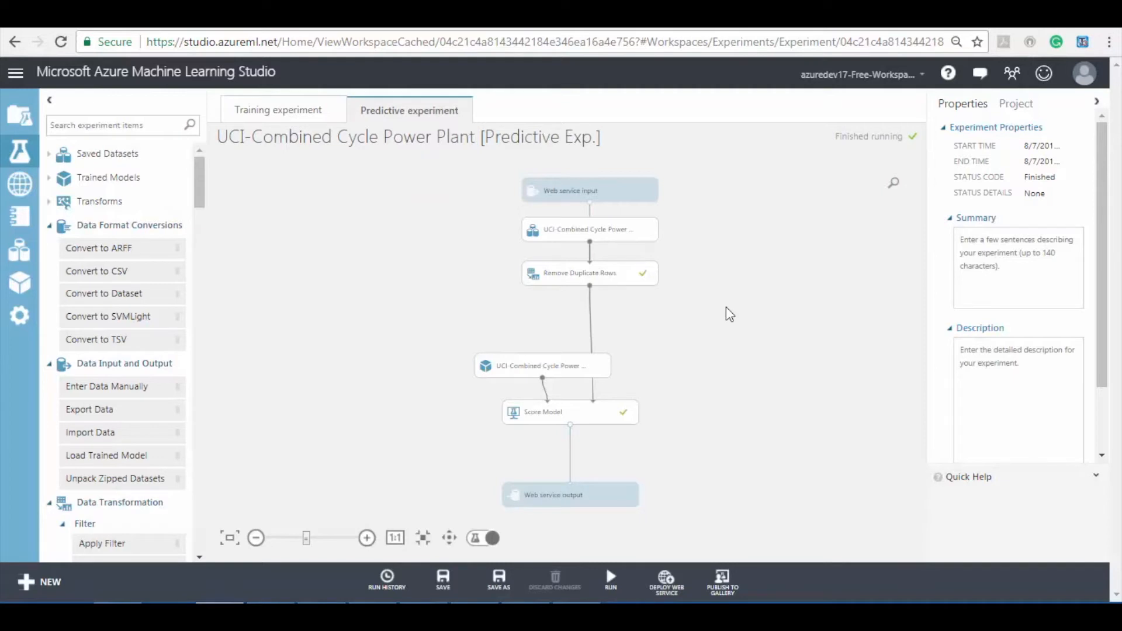
- Deploy the predictive experiment as a web service and open its request/response preview test page with comma-separated input
click(667, 578)
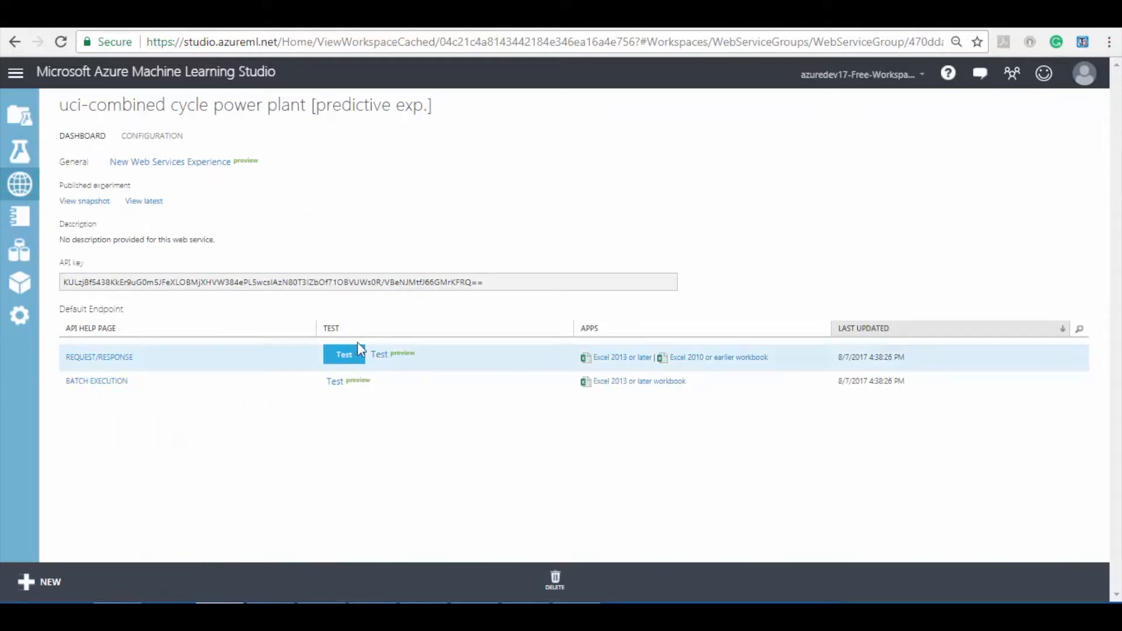
click(379, 357)
click(537, 461)
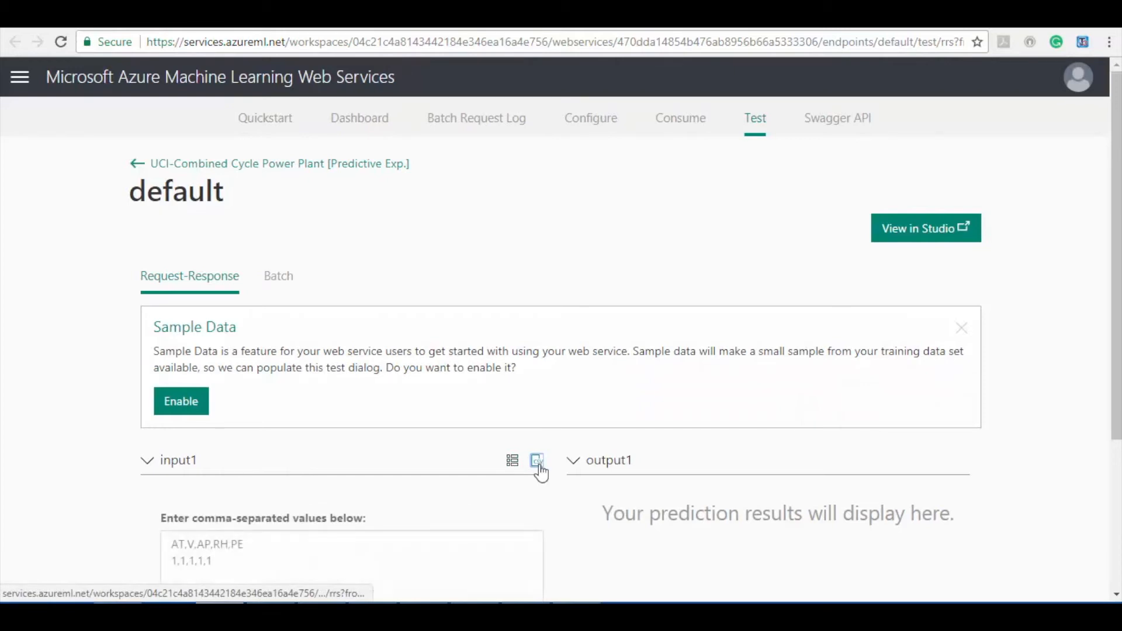
- Test the web service's request-response with the input row 14.96,41.76,1024.07,73.17,463.26 and review the prediction output
scroll(562, 353, down, 3)
drag(176, 397, 227, 394)
text(14.96,41.76,1024.07,73.17,463.26)
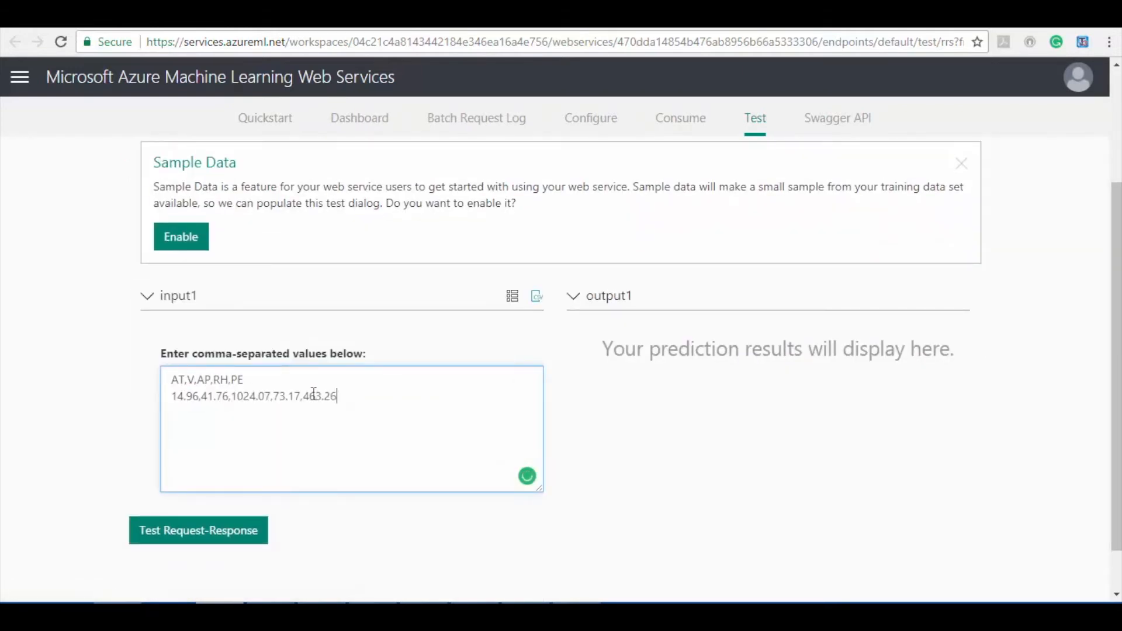
click(226, 533)
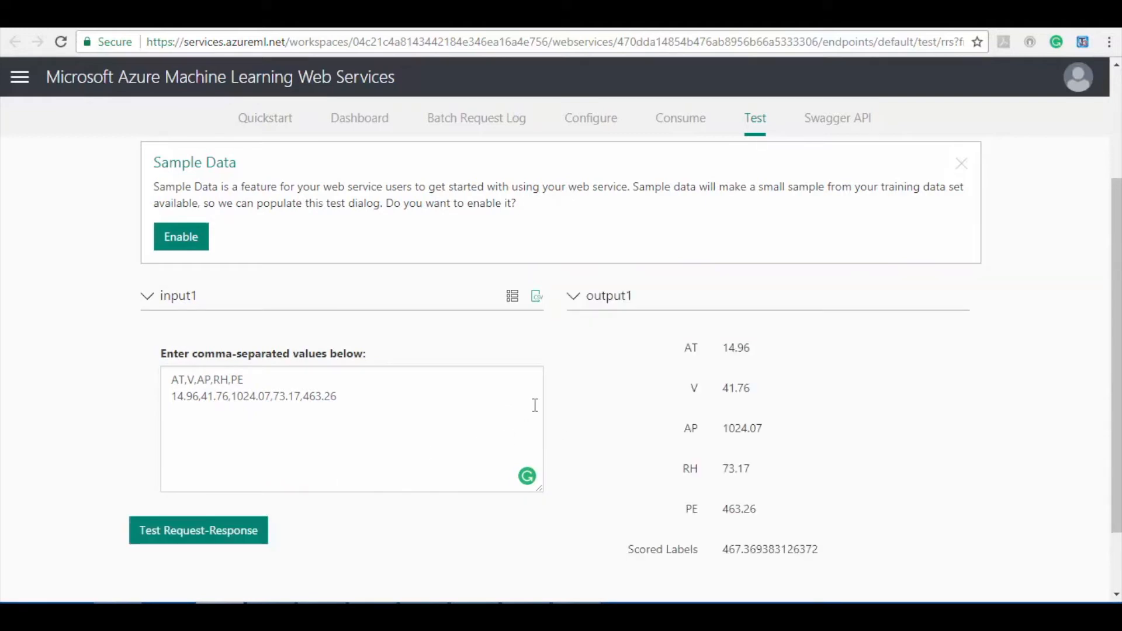
scroll(912, 353, down, 2)
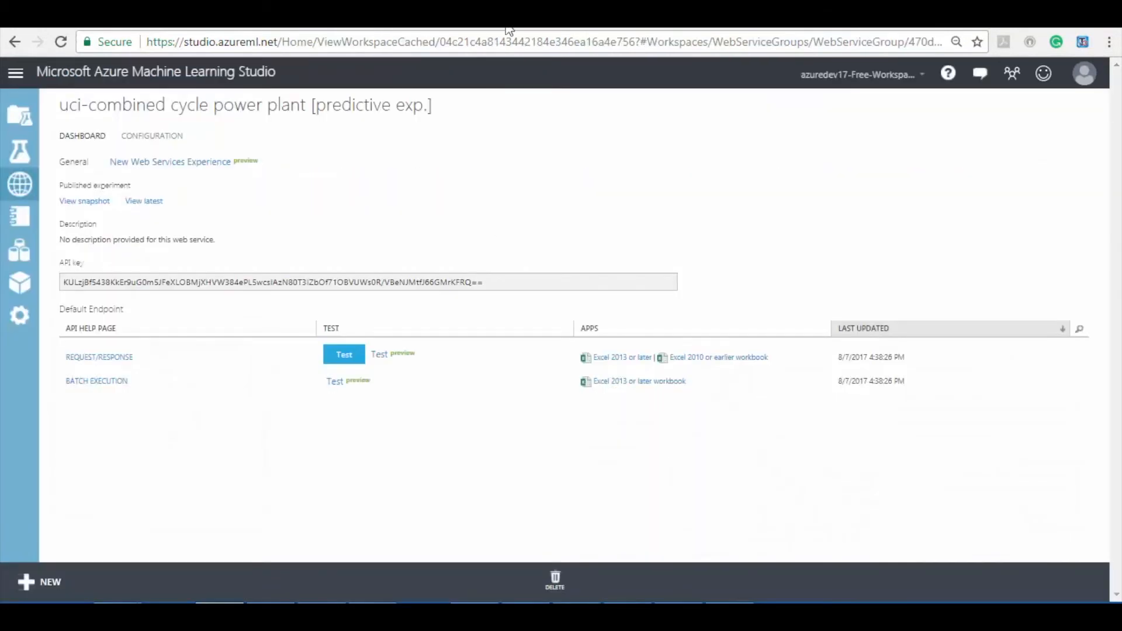
- Download the request/response workbook for Excel 2013 or later from the web service dashboard, open it in Excel and enable editing
click(617, 359)
click(676, 401)
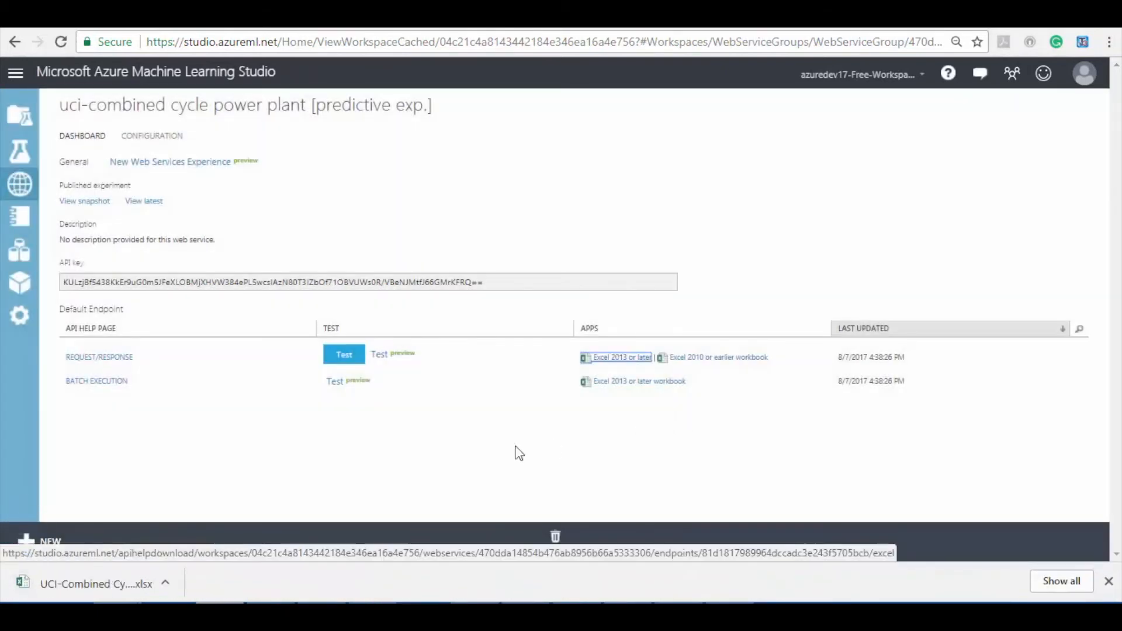
click(87, 580)
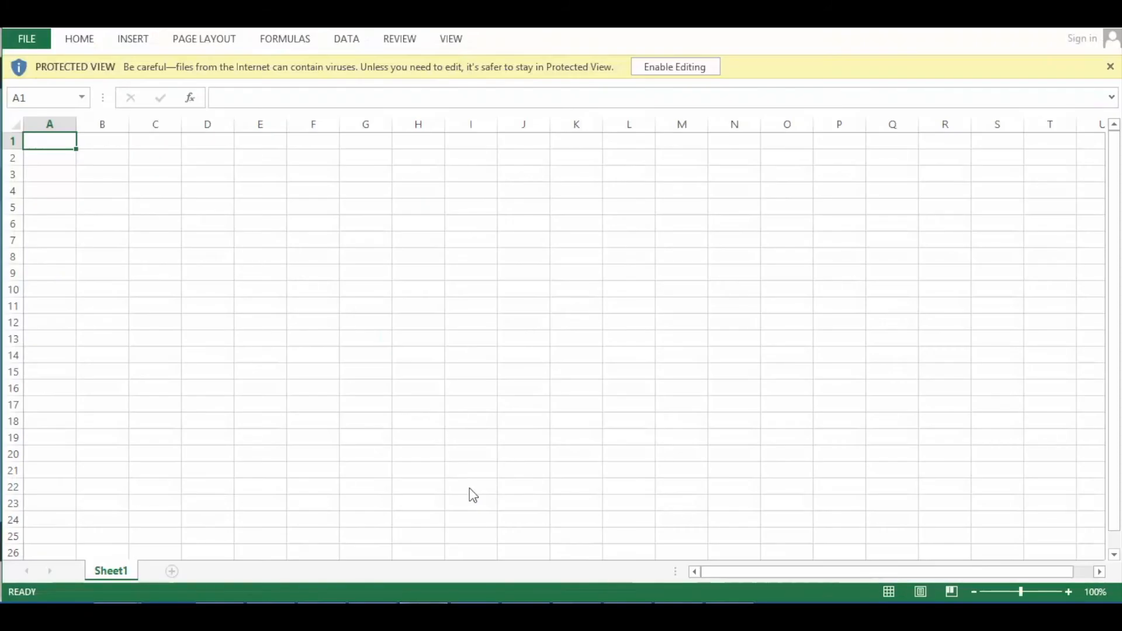
click(678, 69)
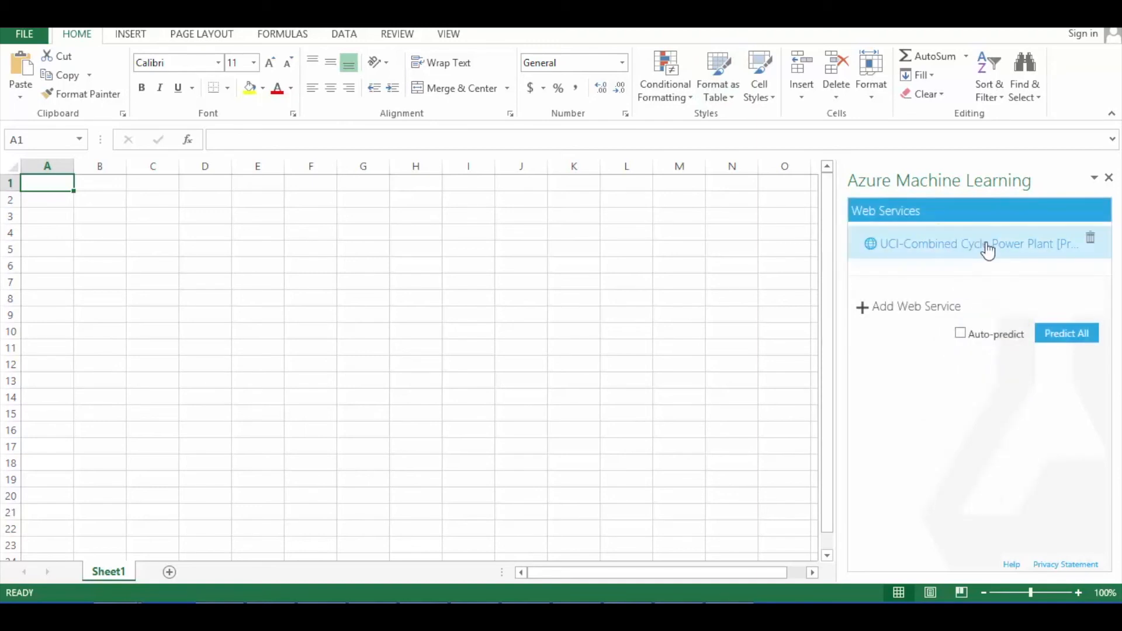
- Insert the UCI-Combined Cycle Power Plant web service's sample data at A1 and run the prediction on that range with output starting at A8
click(988, 248)
click(951, 377)
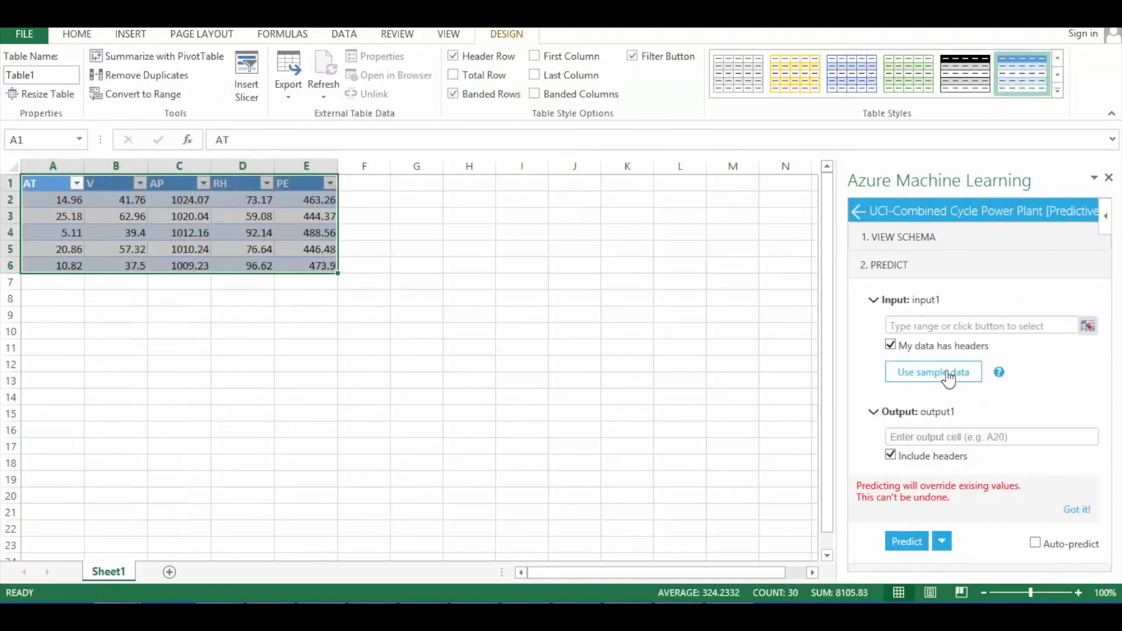
click(1088, 331)
click(599, 353)
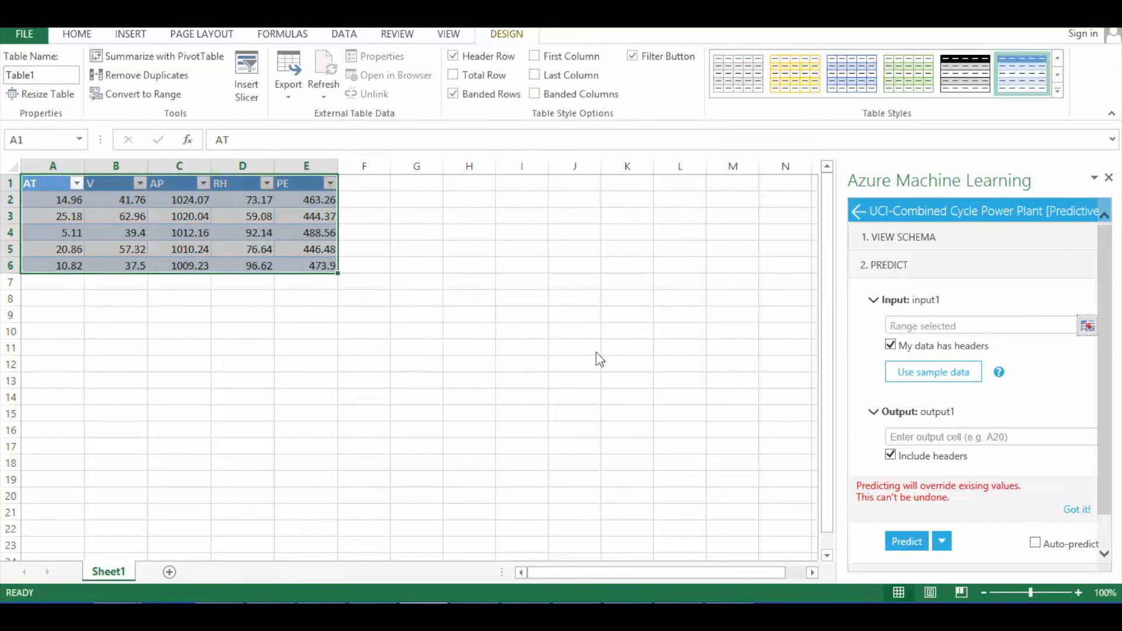
click(926, 437)
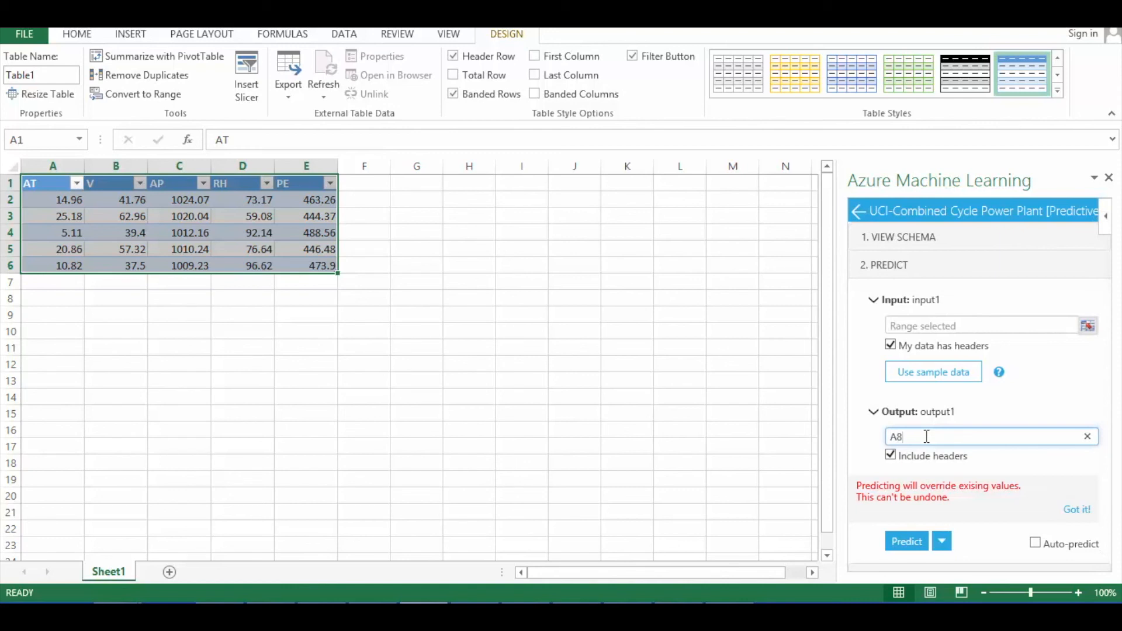
click(908, 549)
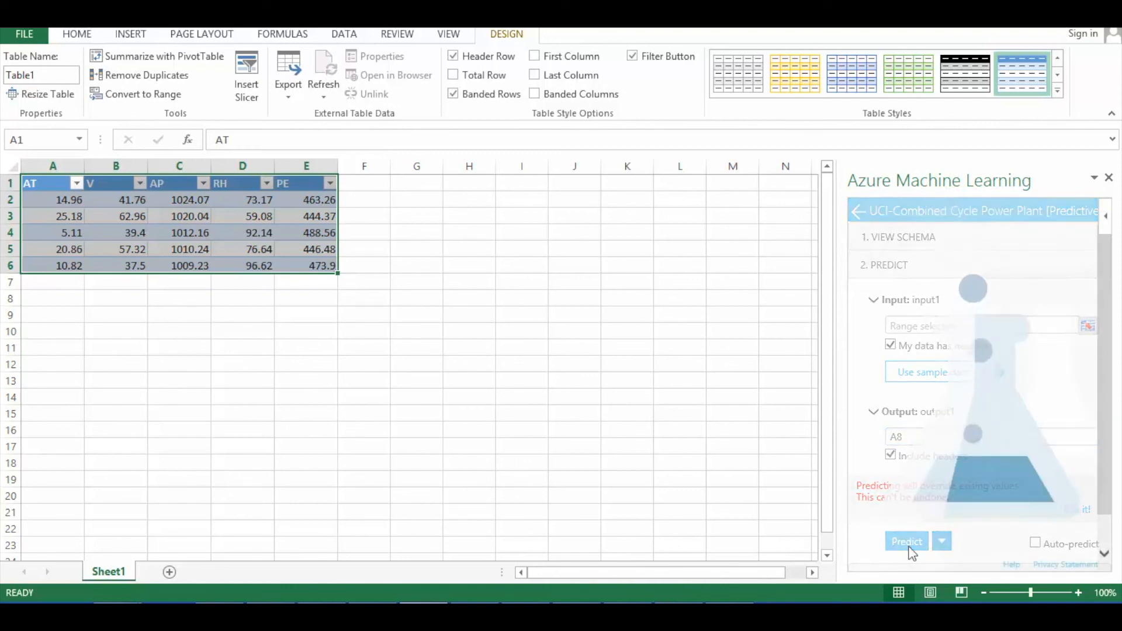